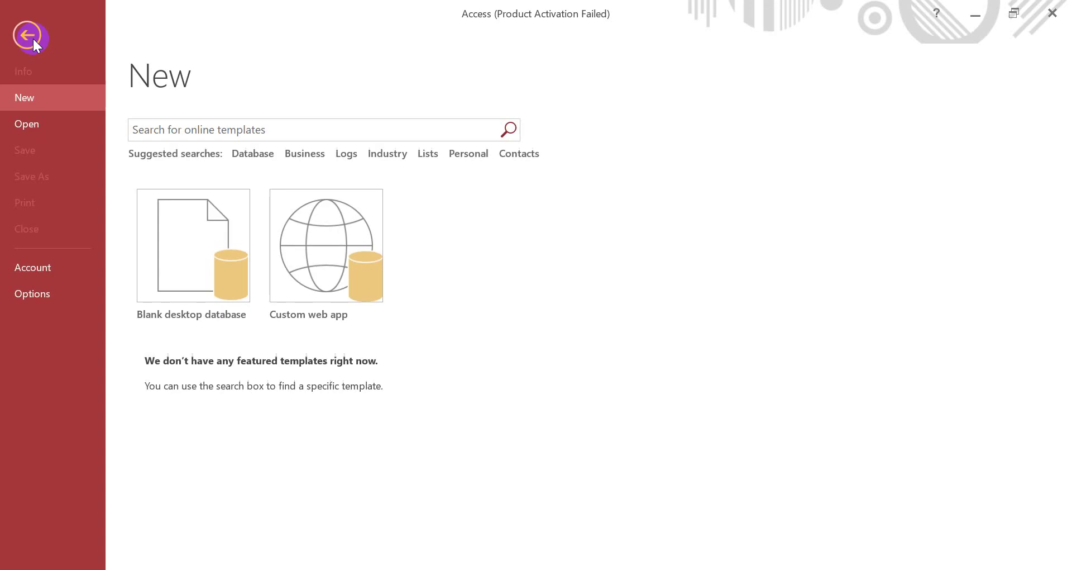
Create a blank desktop database named Shopee
{"action": "left_click", "coordinate": [191, 257]}
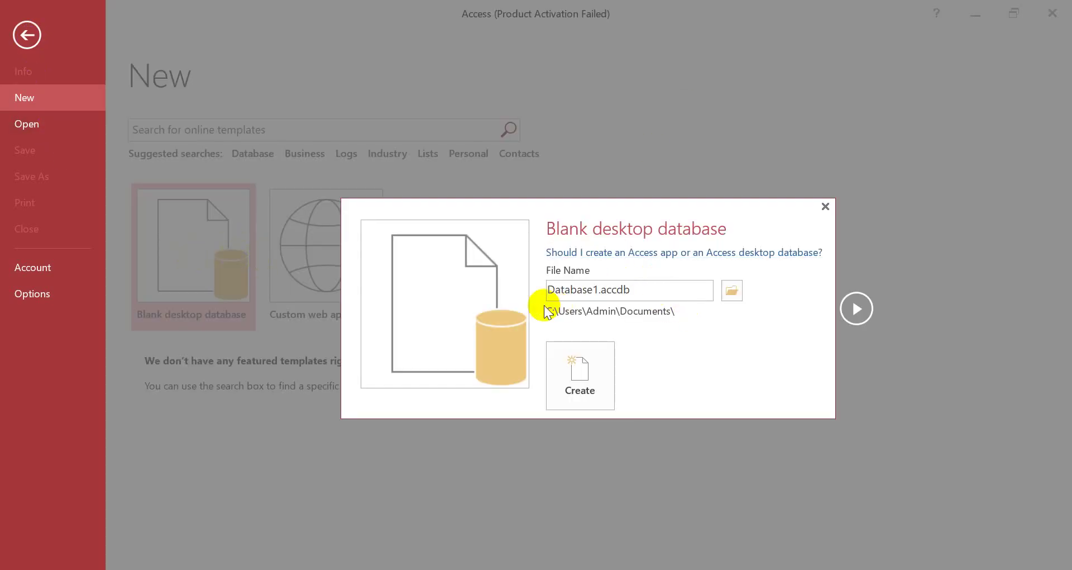
{"action": "key", "text": "ctrl+a"}
{"action": "key", "text": "BackSpace"}
{"action": "type", "text": "Shopee"}
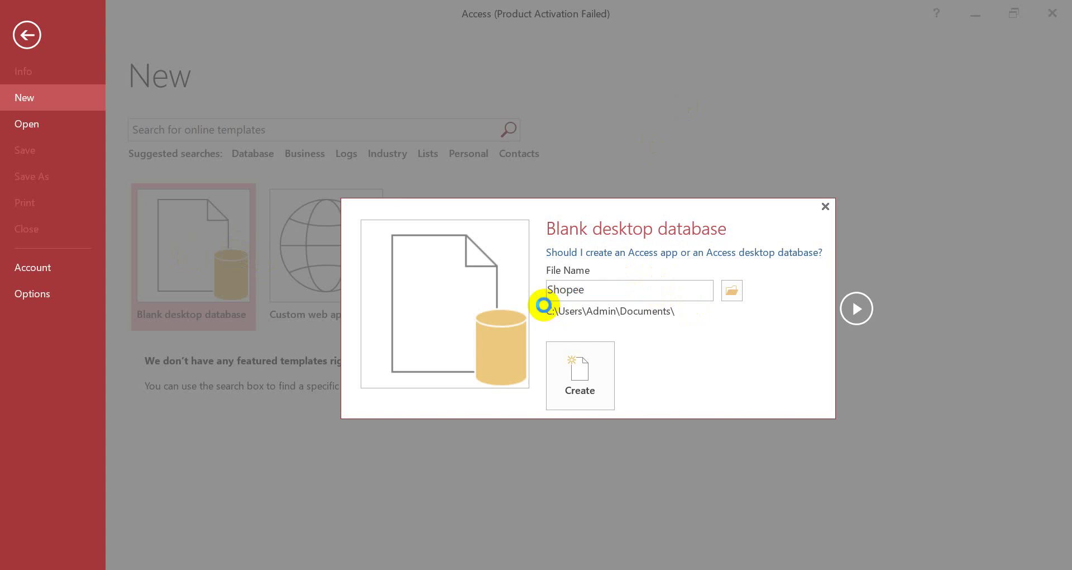
{"action": "key", "text": "Return"}
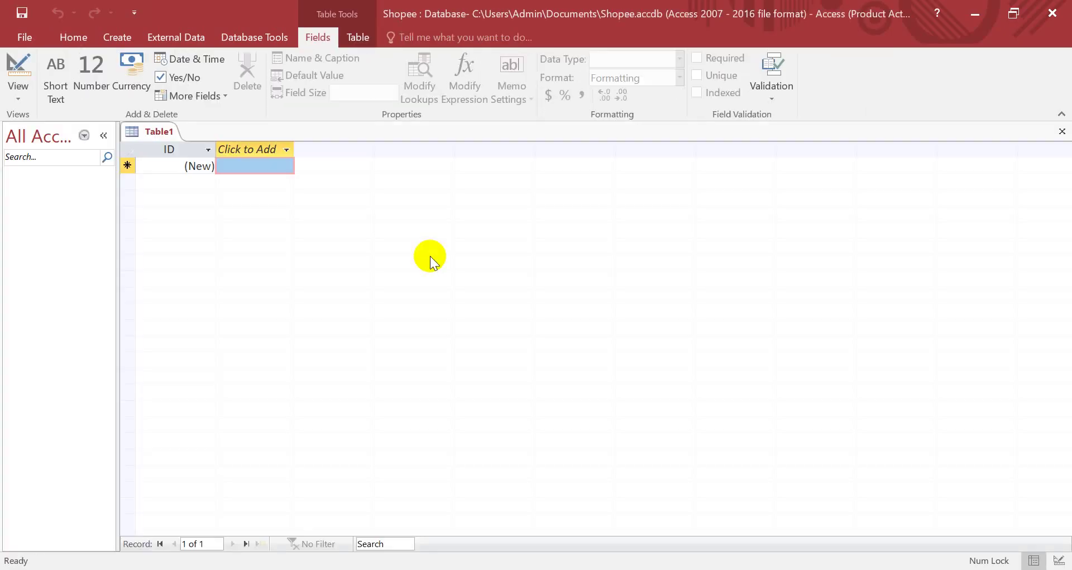
Start a new table in Design View and add a sodienthoai field with the Number data type
{"action": "left_click", "coordinate": [113, 37]}
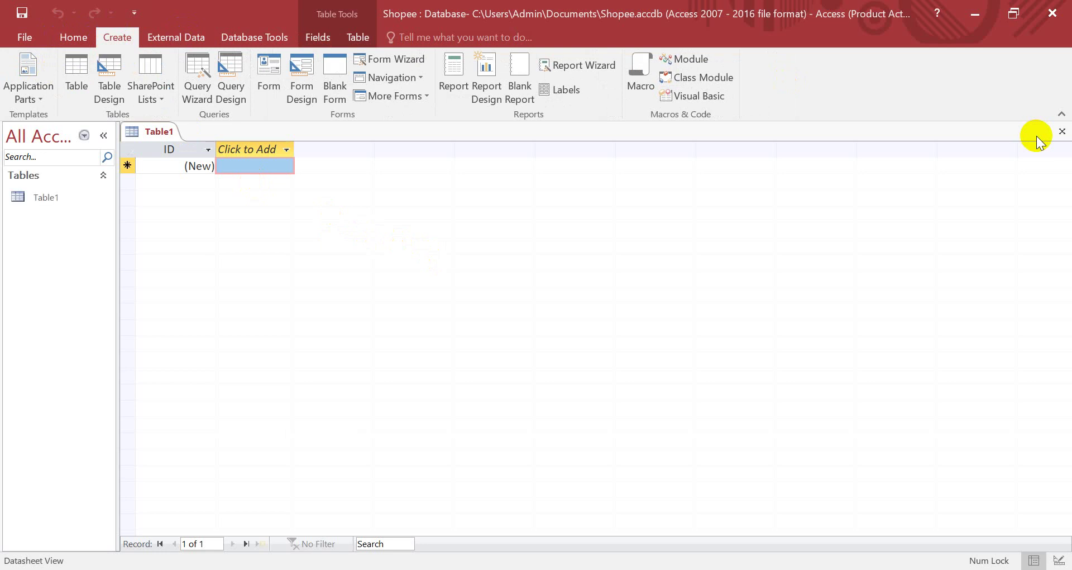
{"action": "left_click", "coordinate": [109, 76]}
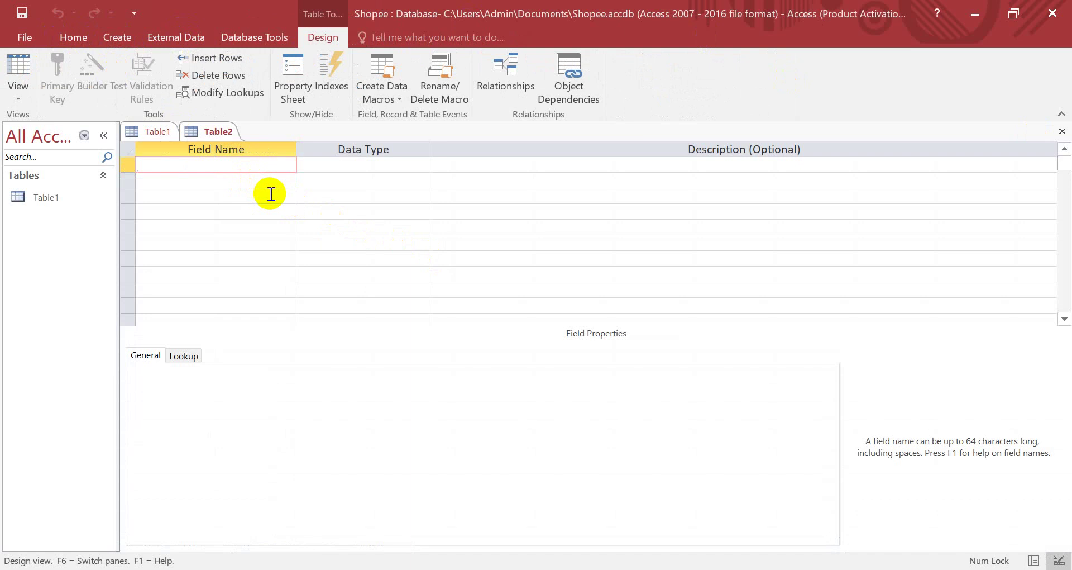
{"action": "type", "text": "sodienthoai"}
{"action": "key", "text": "Tab"}
{"action": "type", "text": "n"}
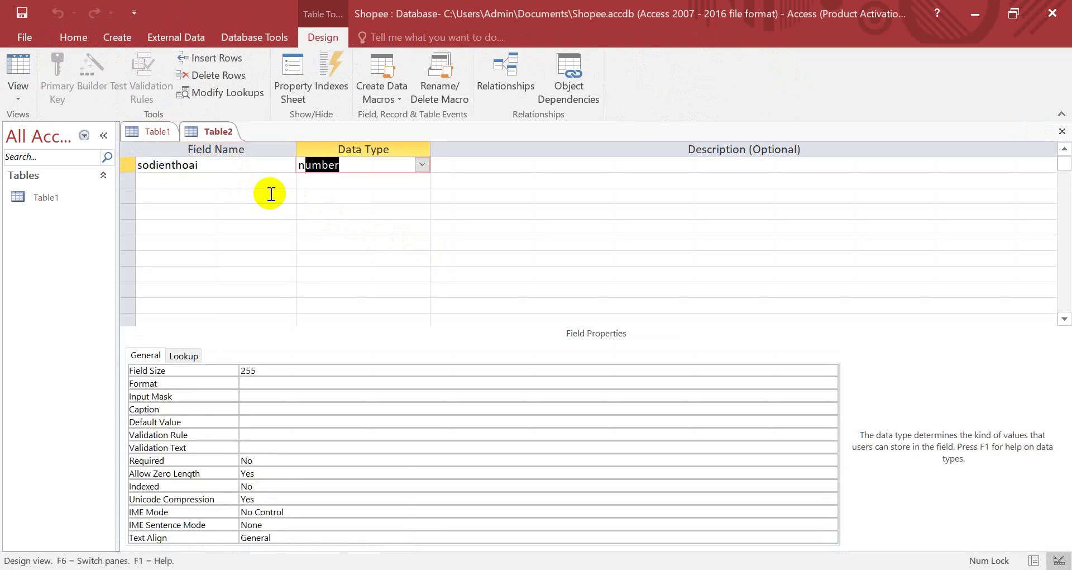
{"action": "left_click", "coordinate": [223, 163]}
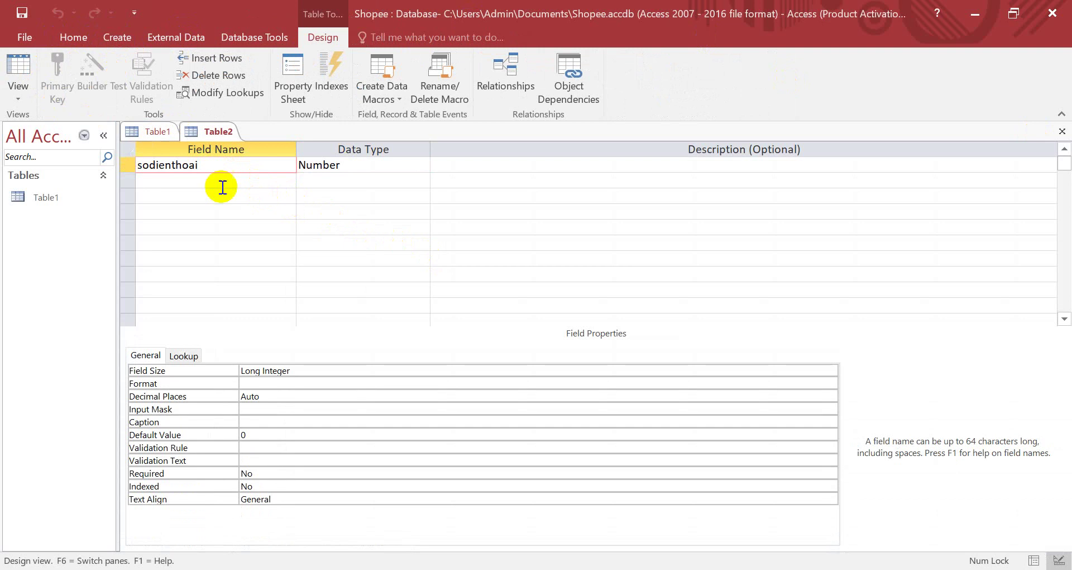
Make the sodienthoai field the table's primary key
{"action": "left_click", "coordinate": [221, 182]}
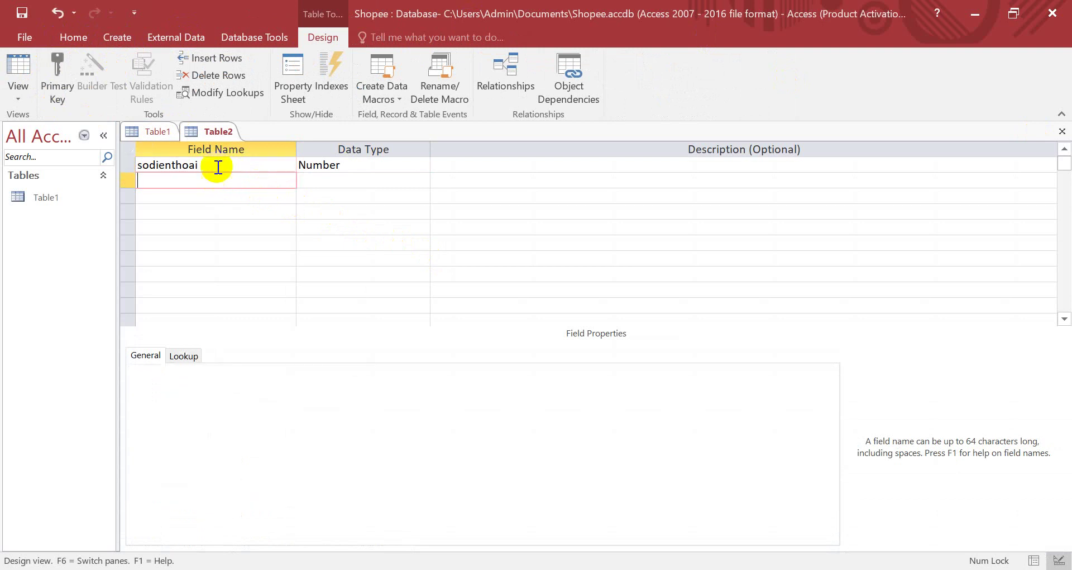
{"action": "left_click", "coordinate": [216, 167]}
{"action": "left_click", "coordinate": [69, 105]}
Add a HoTen field with the Short Text data type below sodienthoai
{"action": "left_click", "coordinate": [197, 178]}
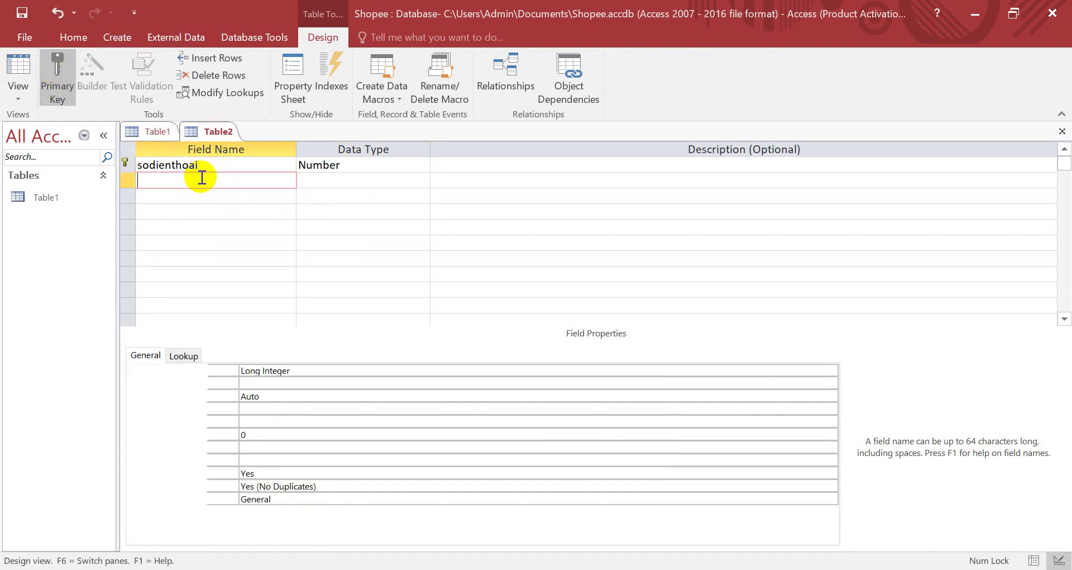
{"action": "type", "text": "Ho"}
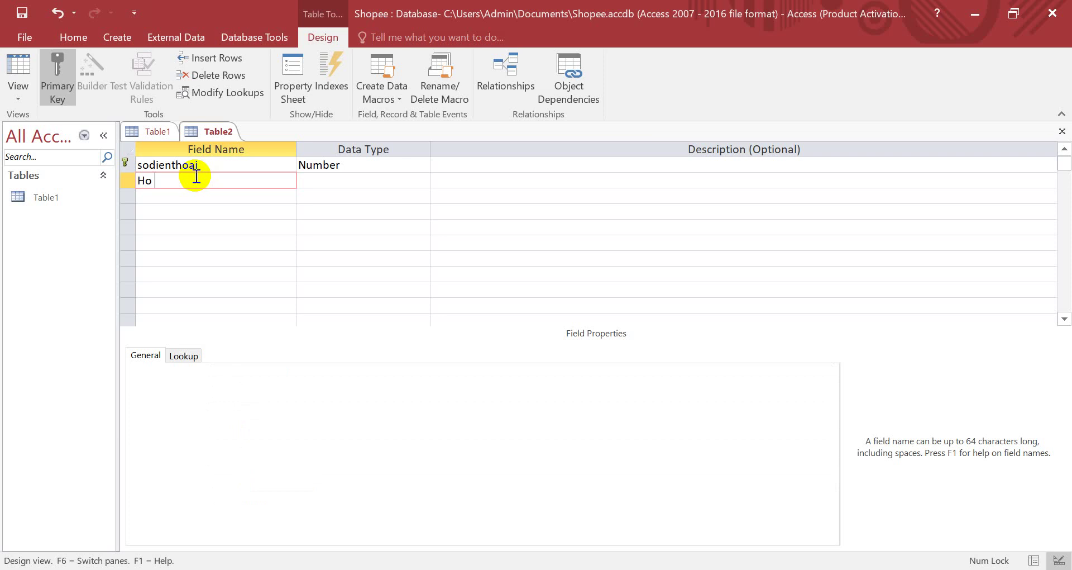
{"action": "type", "text": " va ten"}
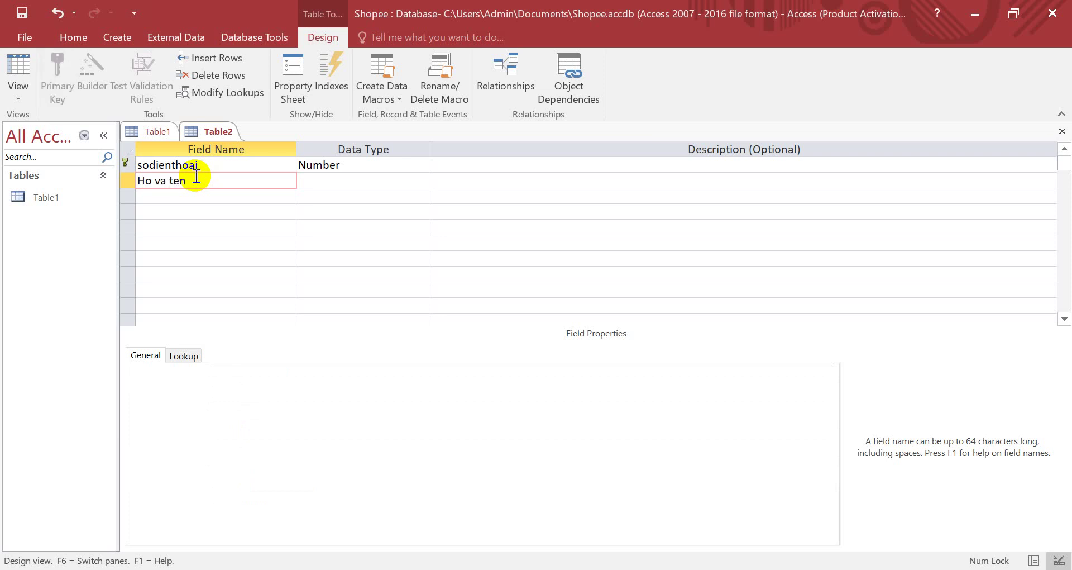
{"action": "key", "text": "BackSpace"}
{"action": "key", "text": "BackSpace"}
{"action": "key", "text": "BackSpace"}
{"action": "key", "text": "BackSpace"}
{"action": "key", "text": "BackSpace"}
{"action": "key", "text": "BackSpace"}
{"action": "key", "text": "BackSpace"}
{"action": "type", "text": "VaTen"}
{"action": "key", "text": "BackSpace"}
{"action": "key", "text": "BackSpace"}
{"action": "key", "text": "BackSpace"}
{"action": "key", "text": "BackSpace"}
{"action": "key", "text": "BackSpace"}
{"action": "type", "text": "Ten"}
{"action": "key", "text": "Tab"}
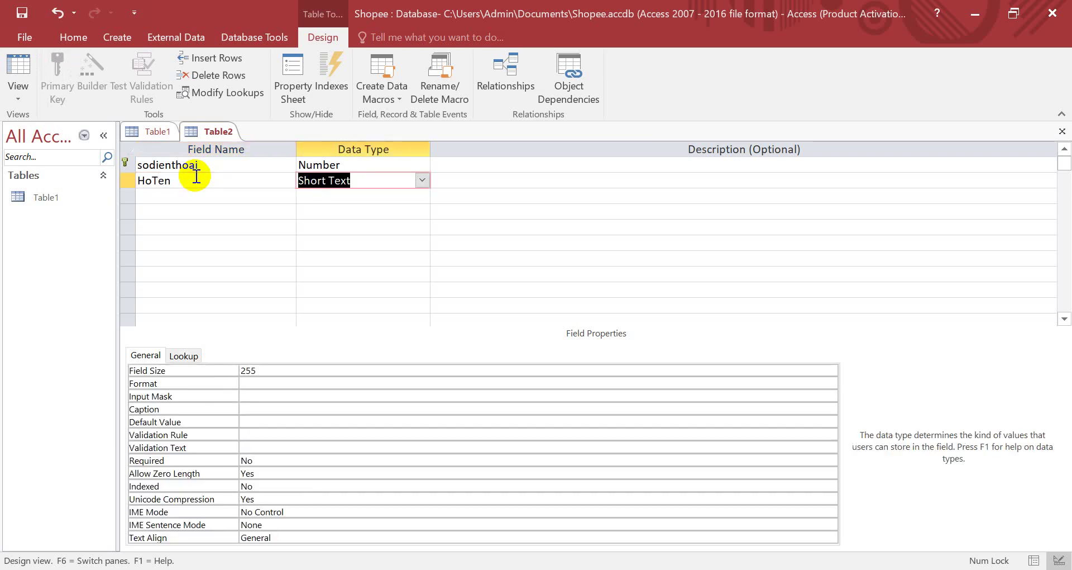
Add Email and Diachi fields, both with the Short Text data type
{"action": "left_click", "coordinate": [205, 197]}
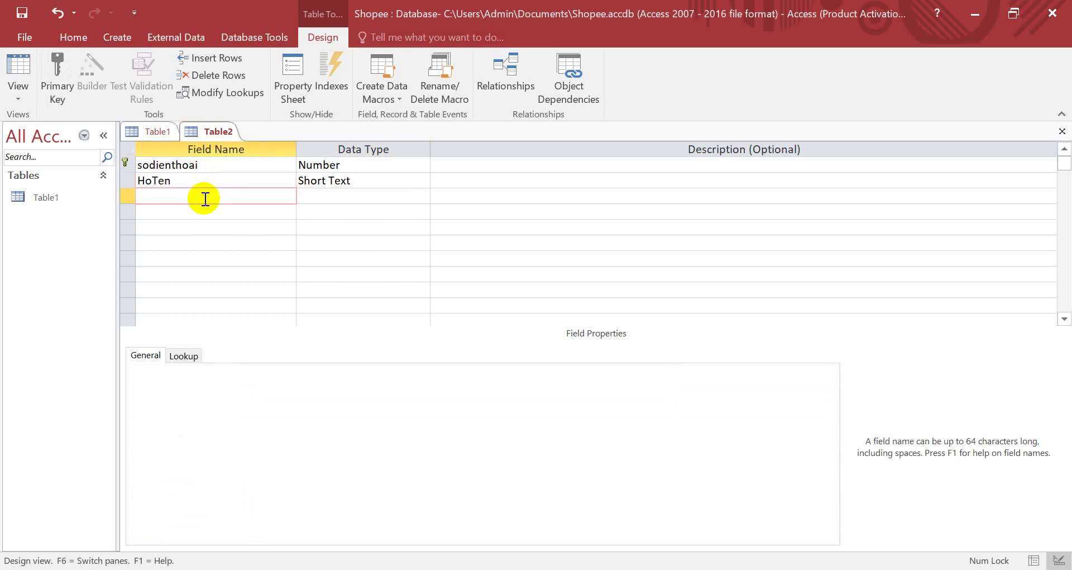
{"action": "type", "text": "Email"}
{"action": "key", "text": "Tab"}
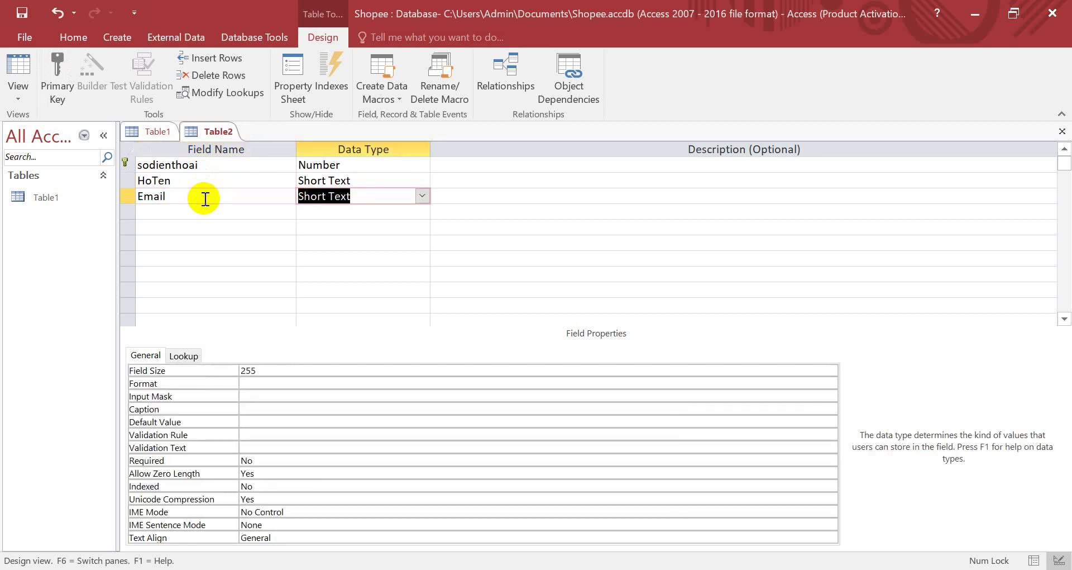
{"action": "left_click", "coordinate": [216, 215]}
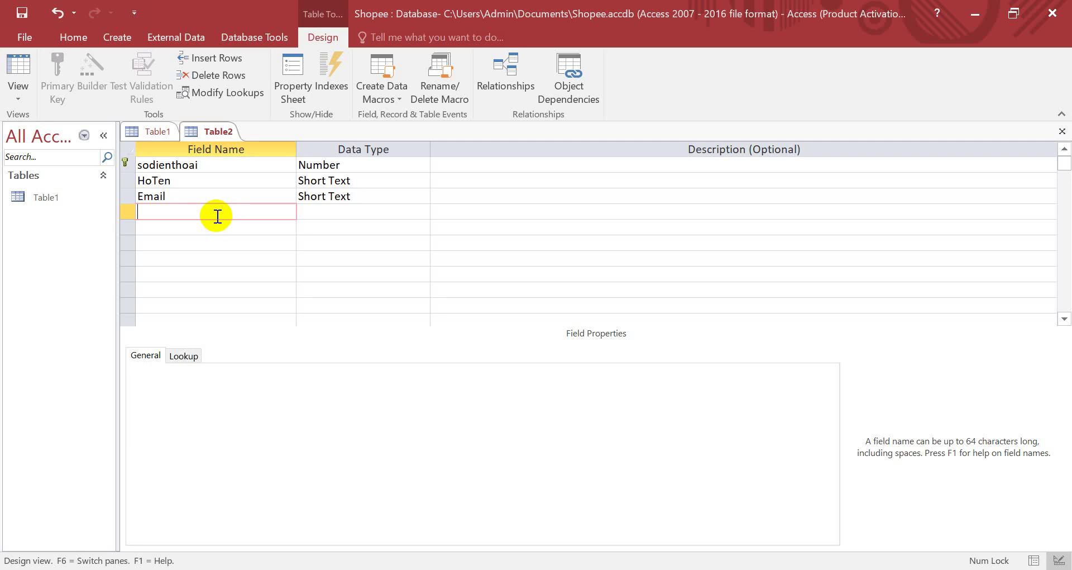
{"action": "type", "text": "Diachi"}
{"action": "key", "text": "Tab"}
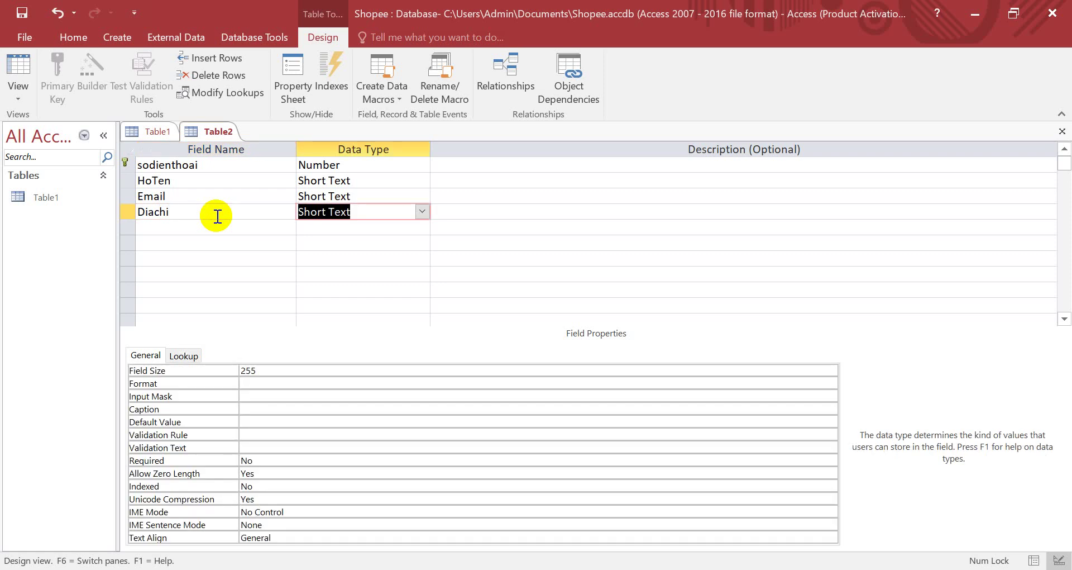
Add a Namsinh field with the Date/Time data type below Diachi
{"action": "left_click", "coordinate": [266, 234]}
{"action": "type", "text": "Nam"}
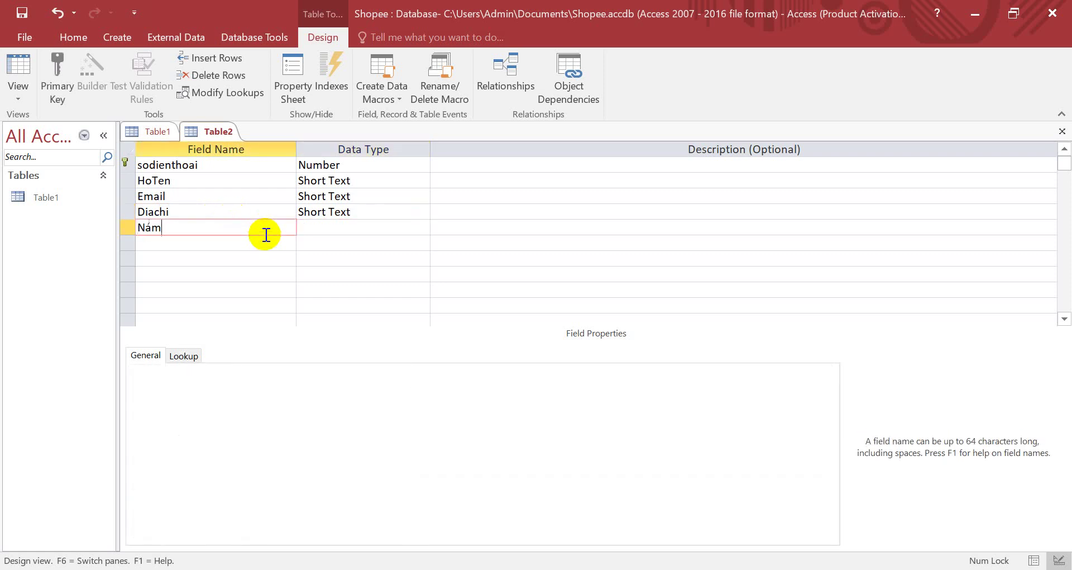
{"action": "type", "text": "f"}
{"action": "key", "text": "BackSpace"}
{"action": "key", "text": "BackSpace"}
{"action": "key", "text": "BackSpace"}
{"action": "type", "text": "ámsinh"}
{"action": "key", "text": "Tab"}
{"action": "type", "text": "d"}
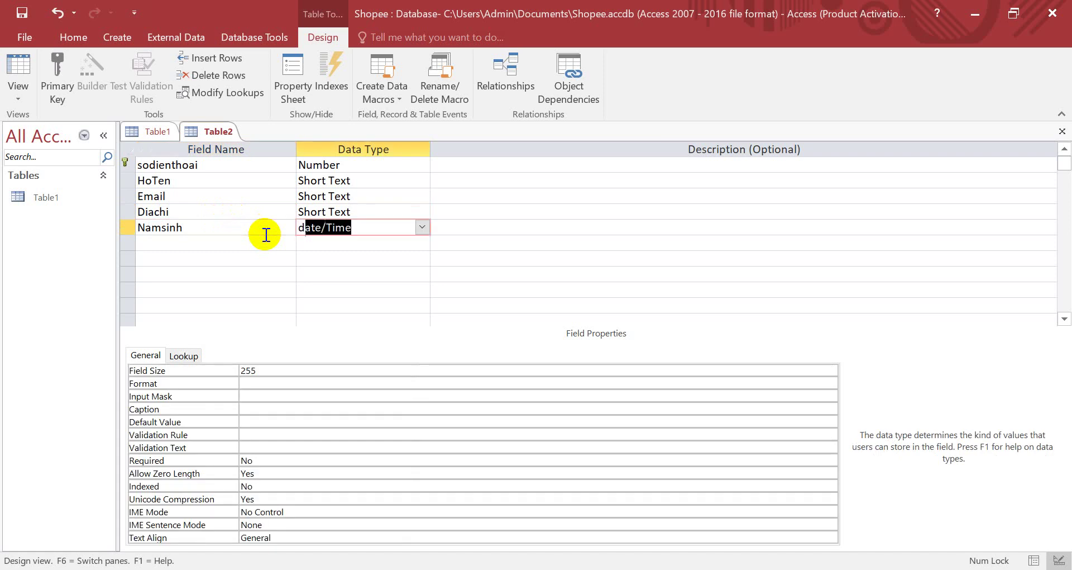
{"action": "left_click", "coordinate": [239, 240]}
{"action": "left_click", "coordinate": [248, 164]}
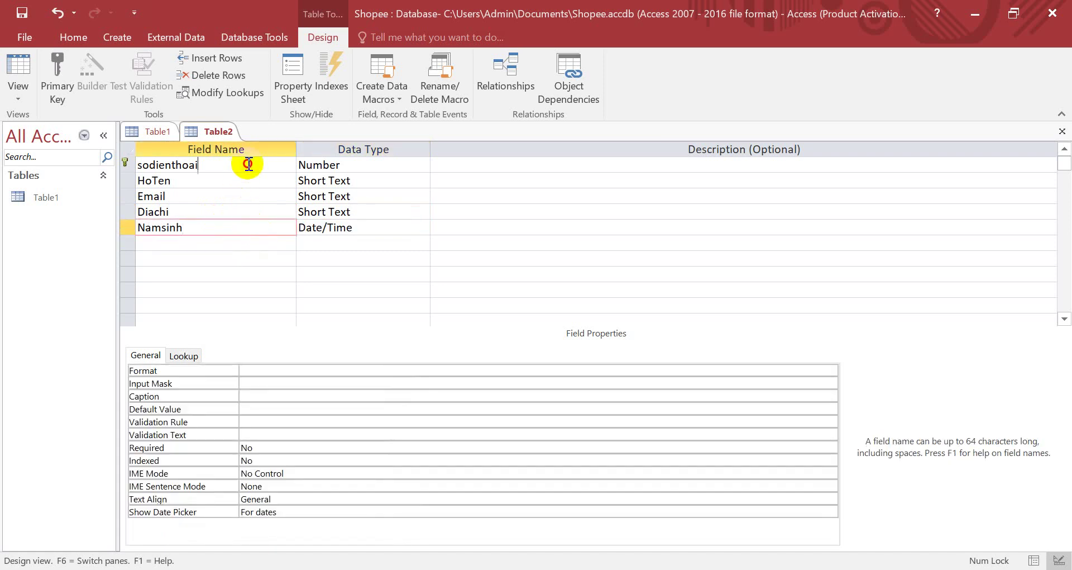
{"action": "left_click", "coordinate": [57, 70]}
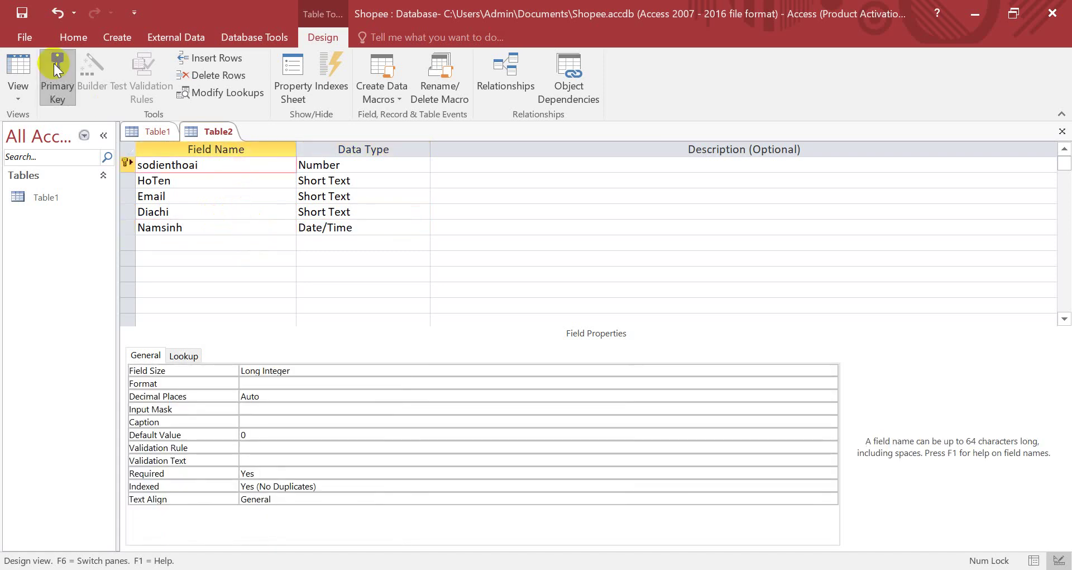
{"action": "left_click", "coordinate": [216, 184]}
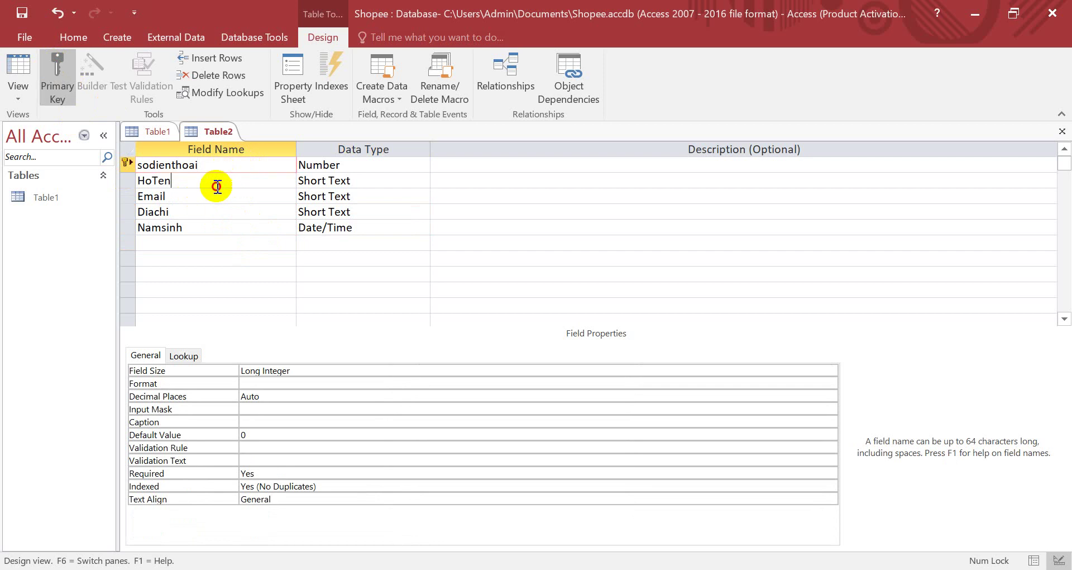
{"action": "left_click", "coordinate": [227, 166]}
Save the new table under the name user
{"action": "left_click", "coordinate": [22, 12]}
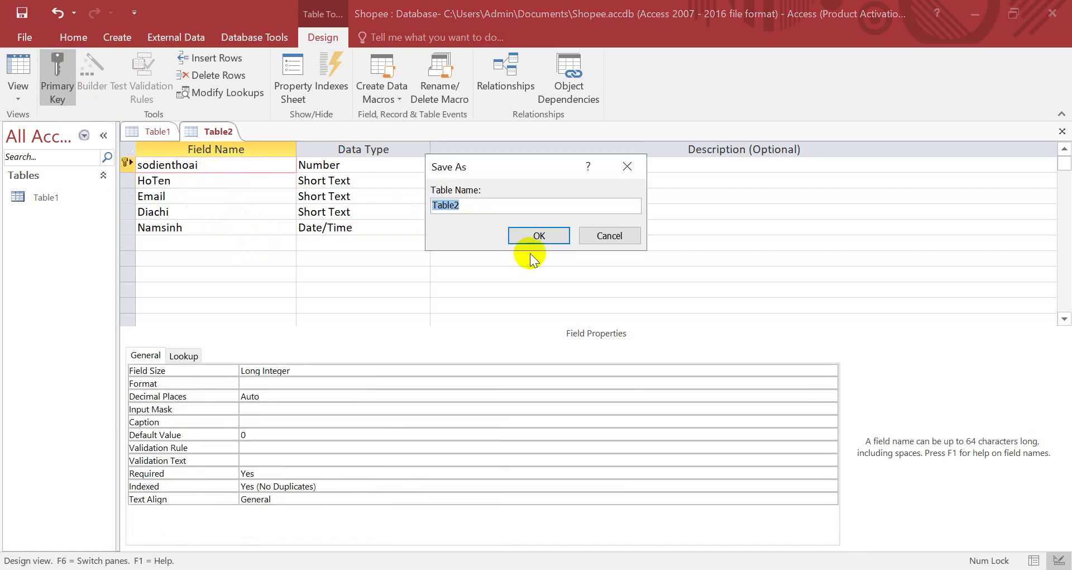
{"action": "type", "text": "user"}
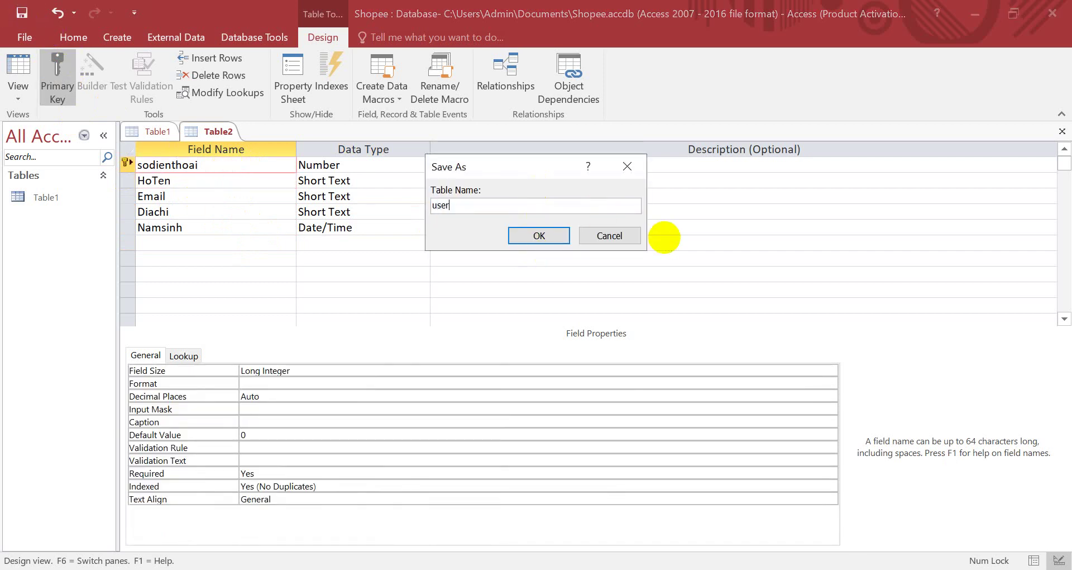
{"action": "left_click", "coordinate": [539, 236]}
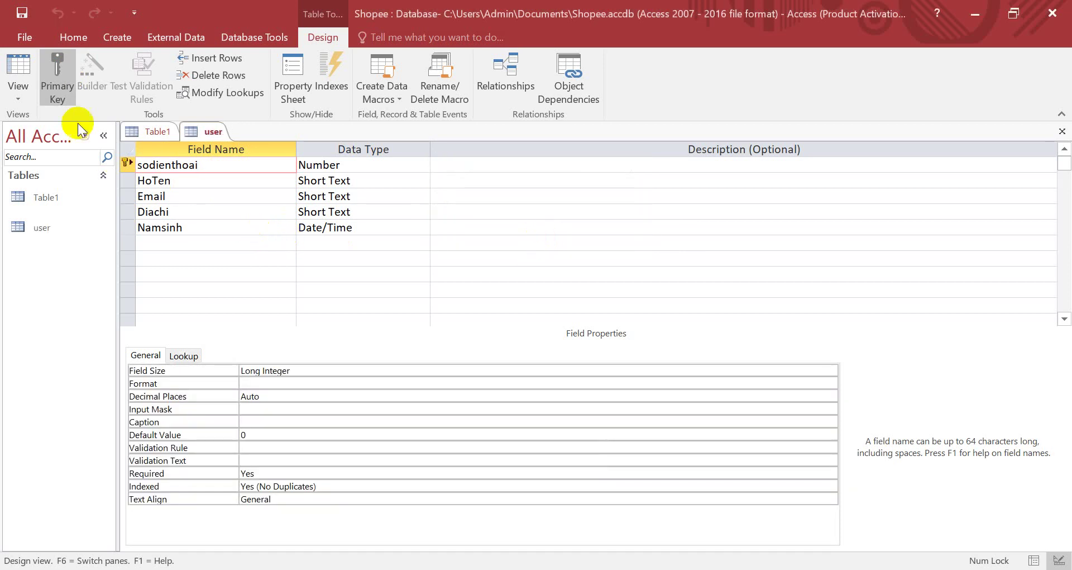
Switch the user table to Datasheet View and look through the columns of its empty record
{"action": "left_click", "coordinate": [18, 66]}
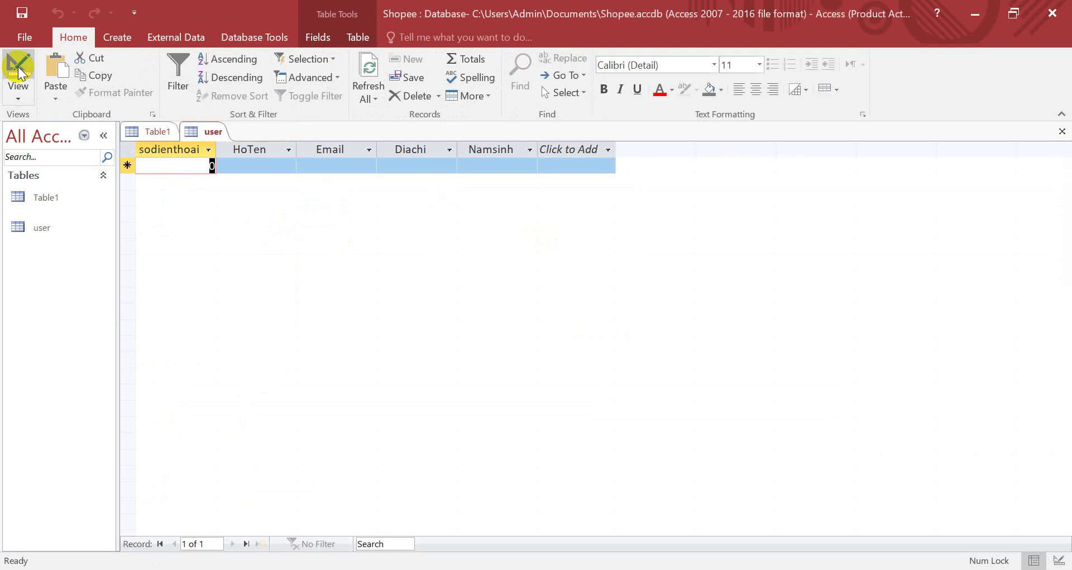
{"action": "left_click", "coordinate": [258, 166]}
{"action": "left_click", "coordinate": [324, 168]}
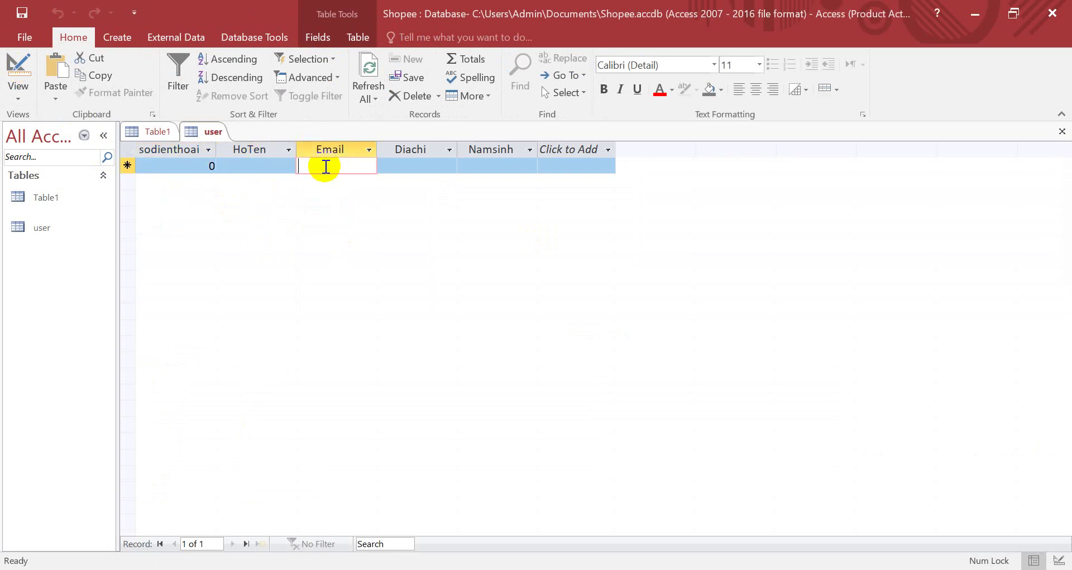
{"action": "left_click", "coordinate": [426, 168]}
{"action": "left_click", "coordinate": [491, 170]}
{"action": "left_click", "coordinate": [406, 168]}
{"action": "left_click", "coordinate": [333, 165]}
{"action": "left_click", "coordinate": [258, 163]}
{"action": "left_click", "coordinate": [210, 164]}
{"action": "left_click", "coordinate": [391, 568]}
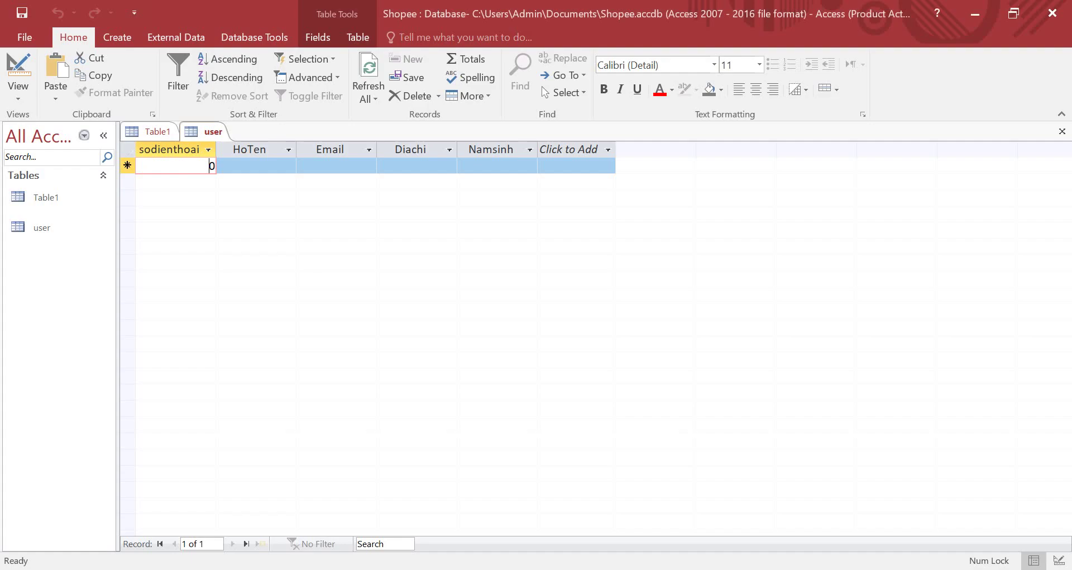
{"action": "left_click", "coordinate": [514, 162]}
{"action": "left_click", "coordinate": [402, 164]}
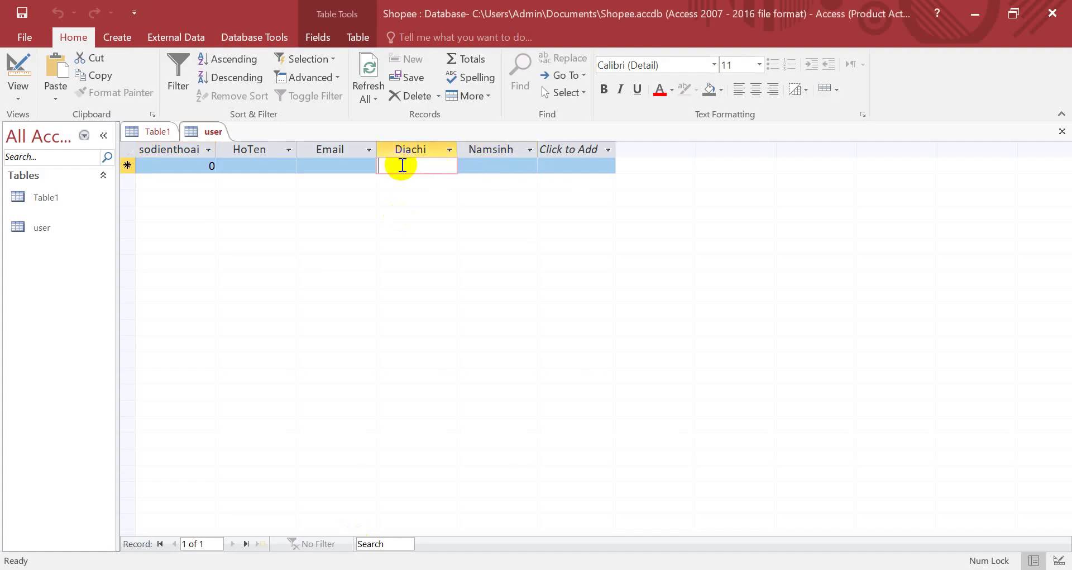
Close both open tables and delete Table1 from the database
{"action": "left_click", "coordinate": [1062, 131]}
{"action": "left_click", "coordinate": [1062, 132]}
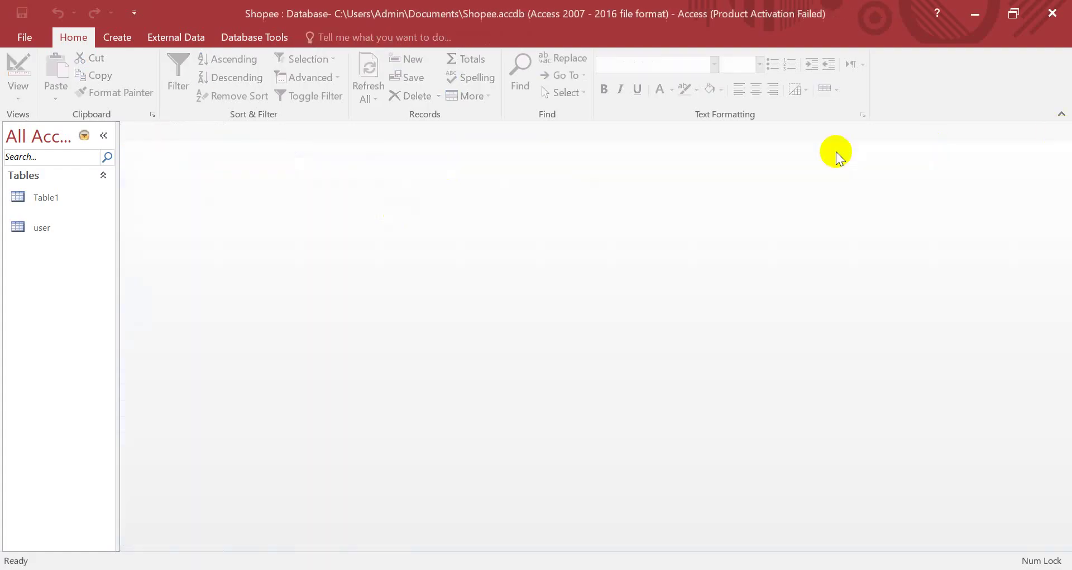
{"action": "left_click", "coordinate": [19, 223]}
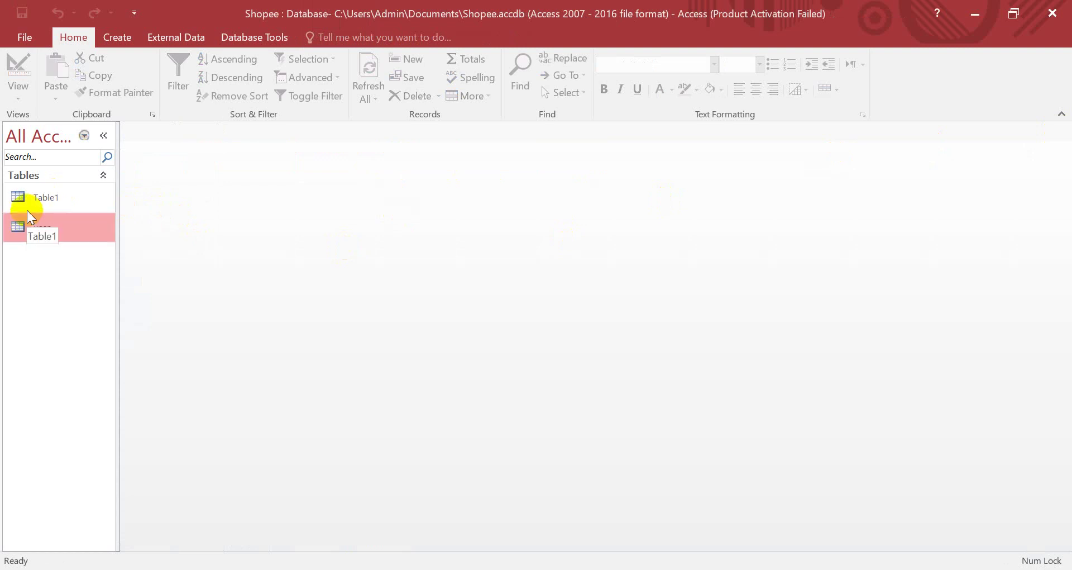
{"action": "left_click", "coordinate": [36, 200]}
{"action": "right_click", "coordinate": [36, 200]}
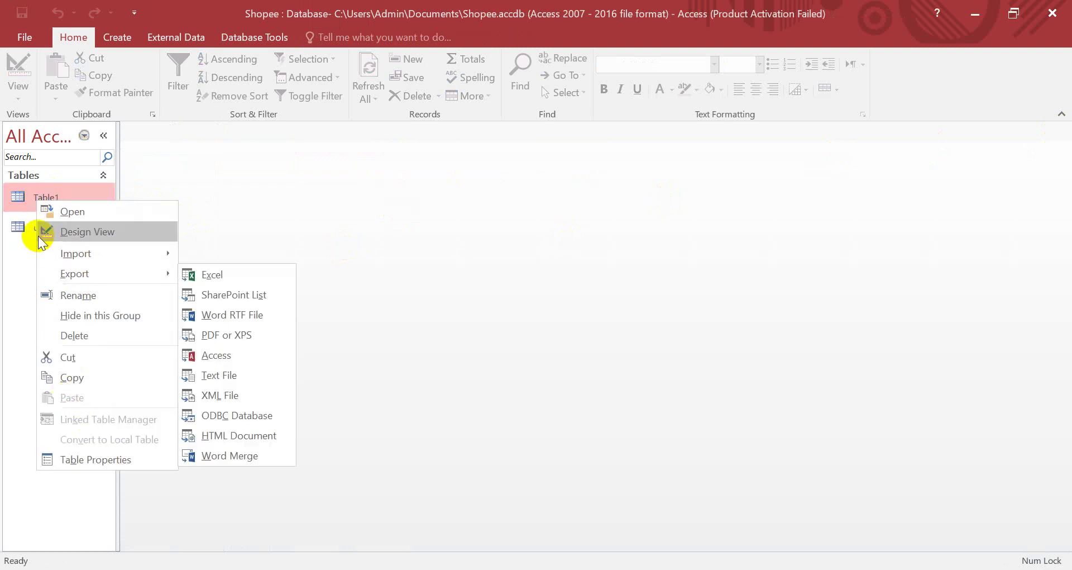
{"action": "left_click", "coordinate": [76, 337]}
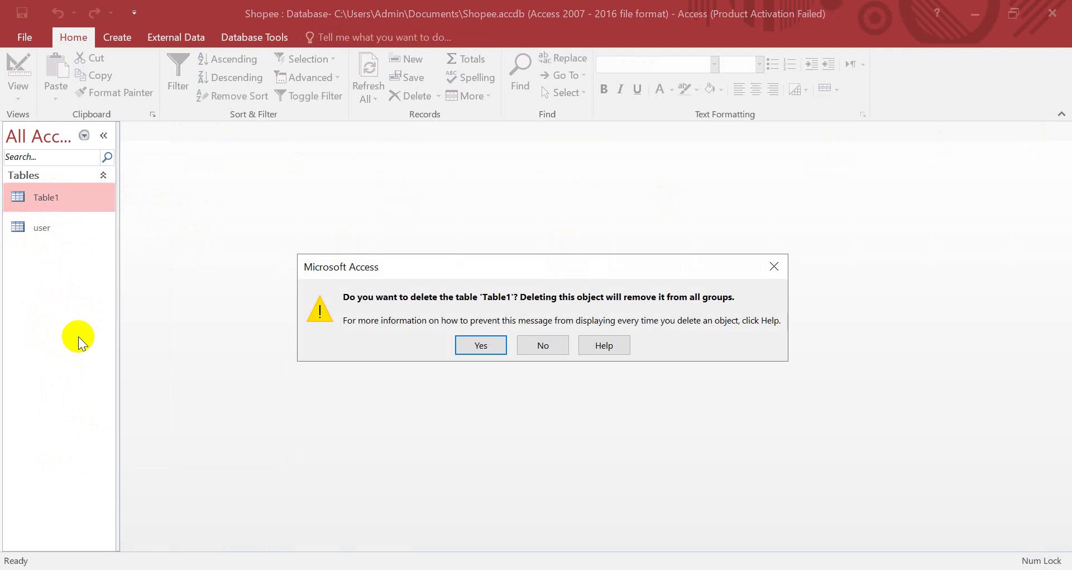
{"action": "left_click", "coordinate": [484, 344]}
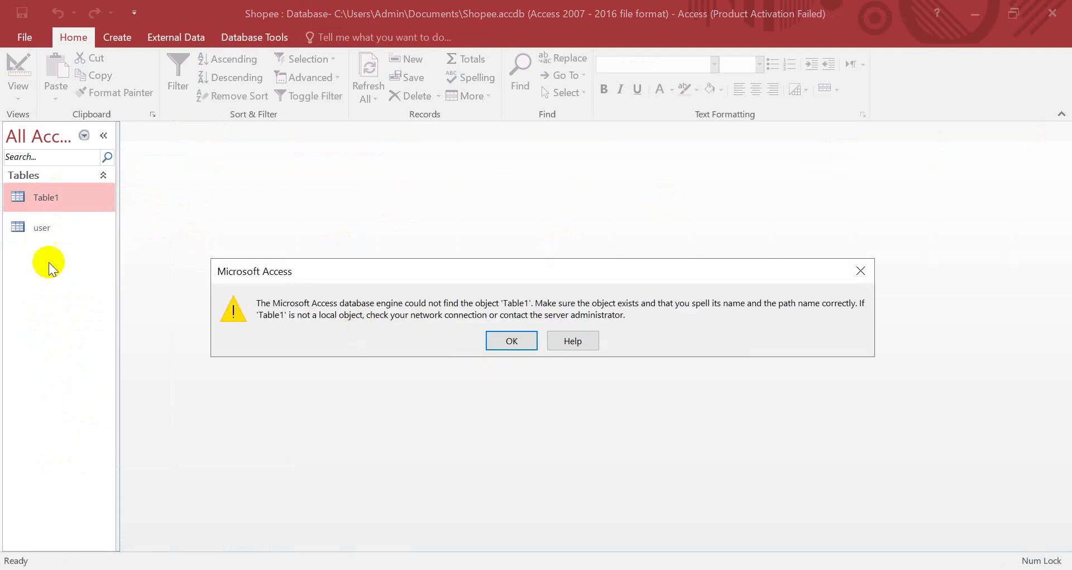
{"action": "left_click", "coordinate": [504, 341]}
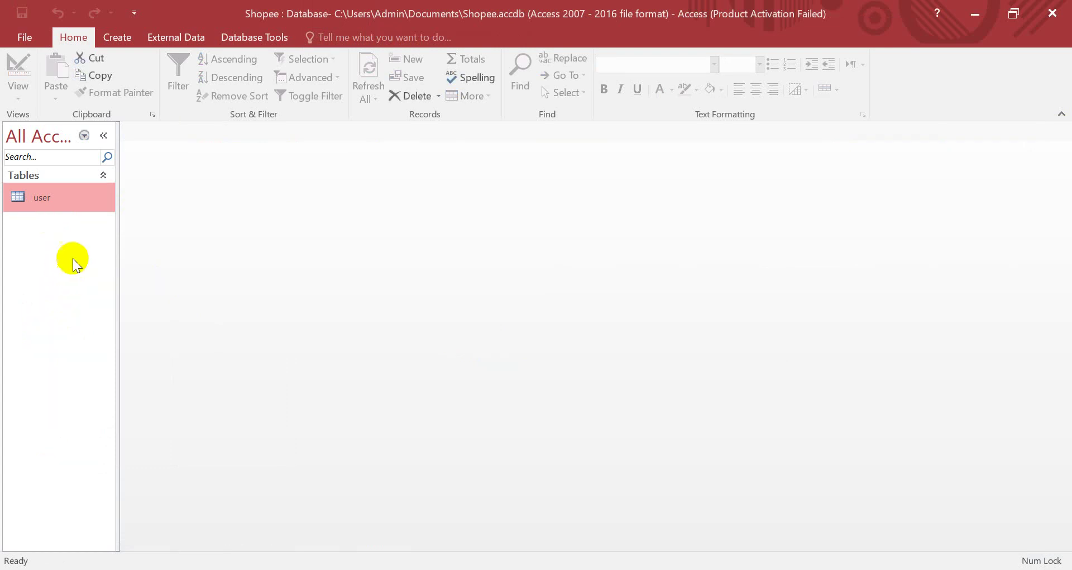
Switch to the PowerPoint slide show of Form.pptx to view the Shopee registration form
{"action": "left_click", "coordinate": [363, 567]}
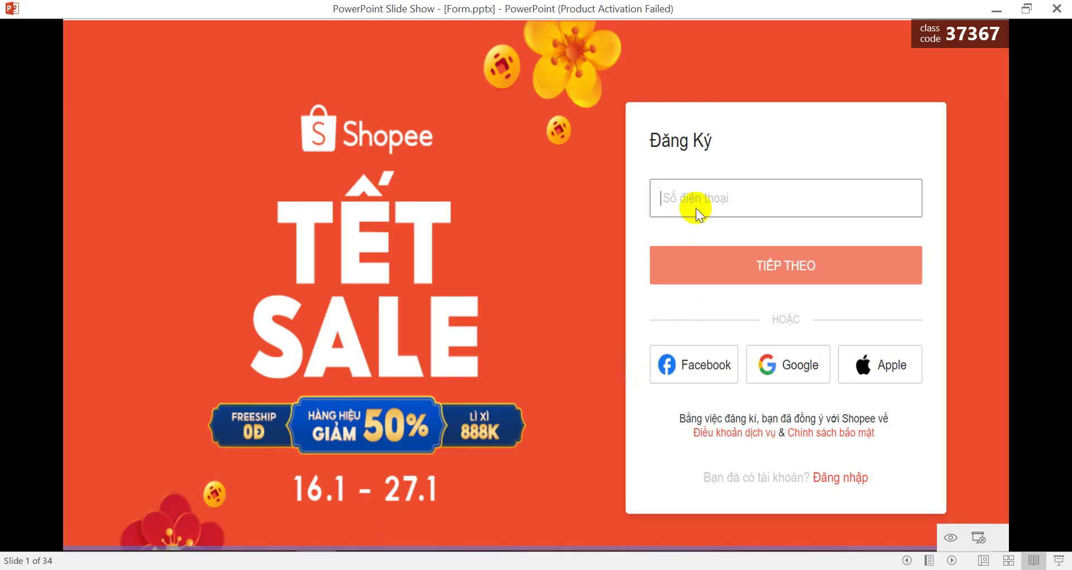
Return to Access and start a Form Wizard form based on the user table with only the sodienthoai field
{"action": "key", "text": "alt+Tab"}
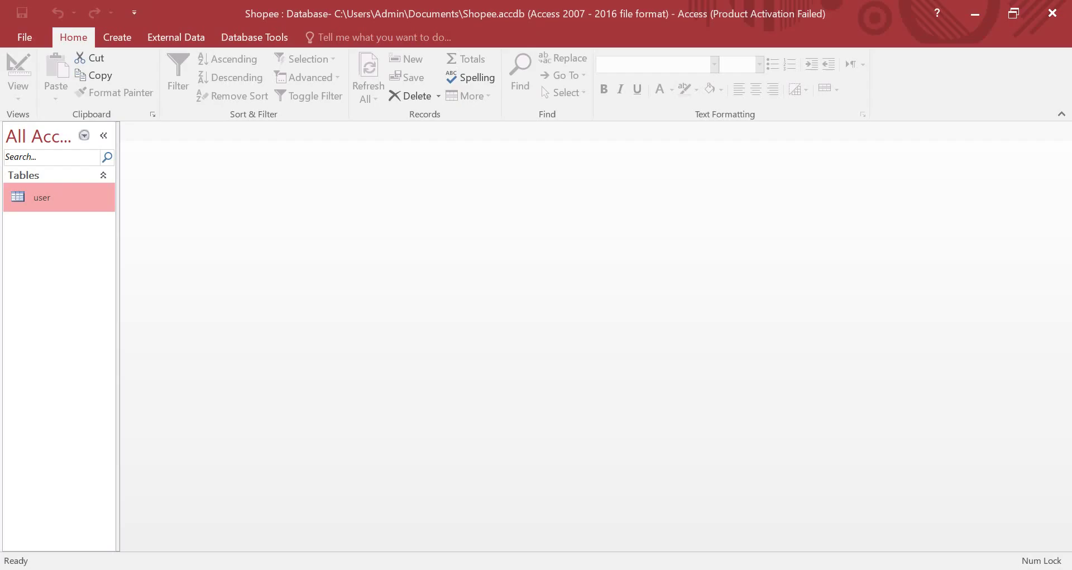
{"action": "left_click", "coordinate": [115, 37]}
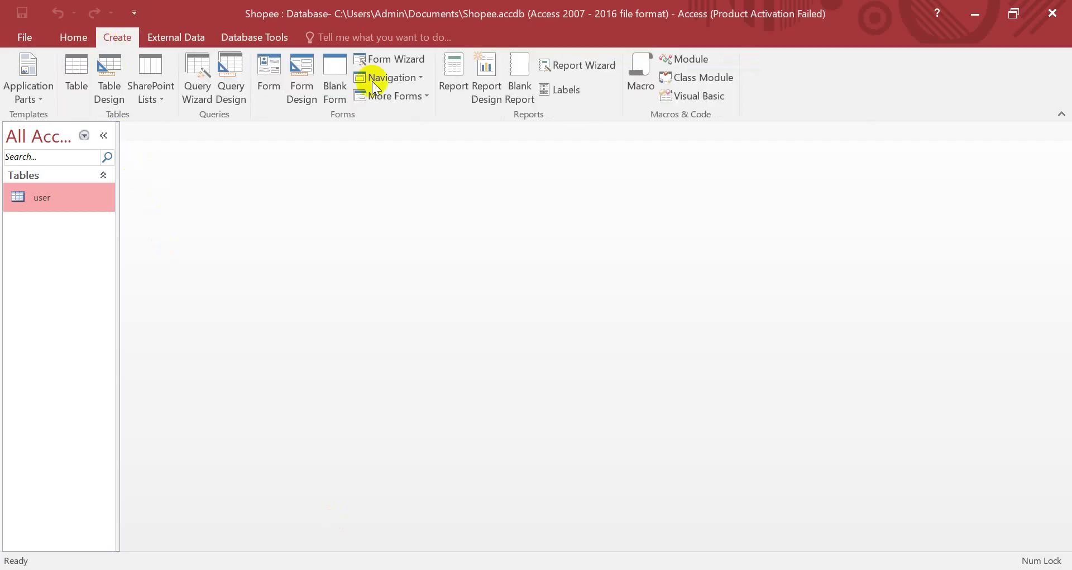
{"action": "left_click", "coordinate": [413, 59]}
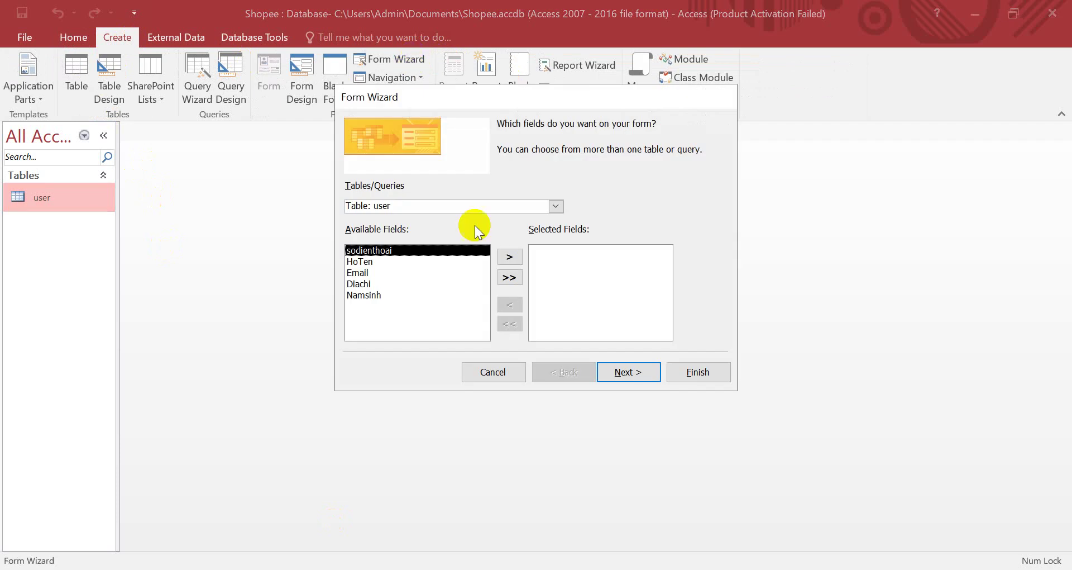
{"action": "left_click", "coordinate": [553, 207]}
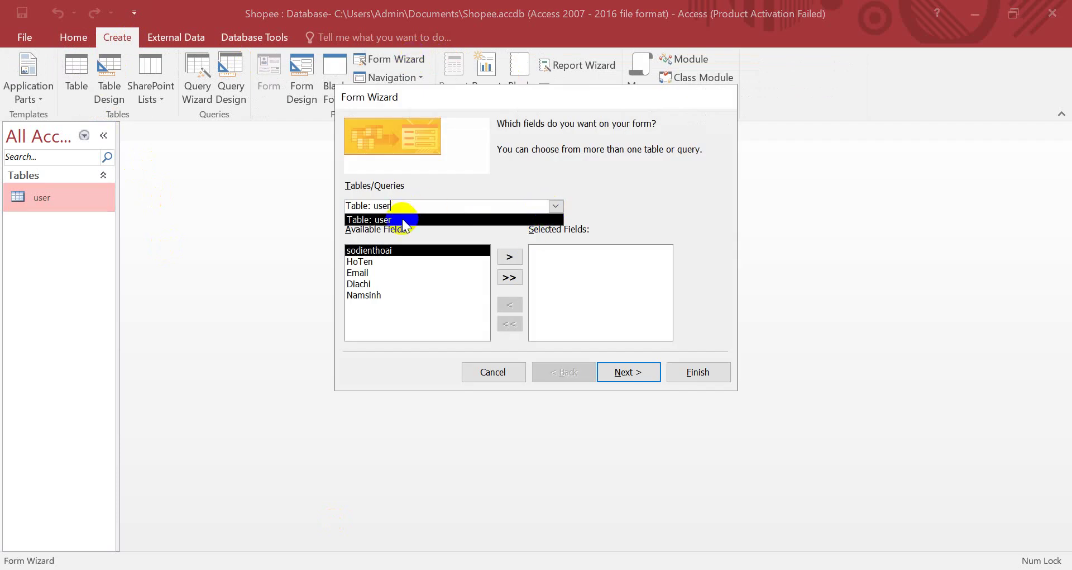
{"action": "left_click", "coordinate": [509, 256]}
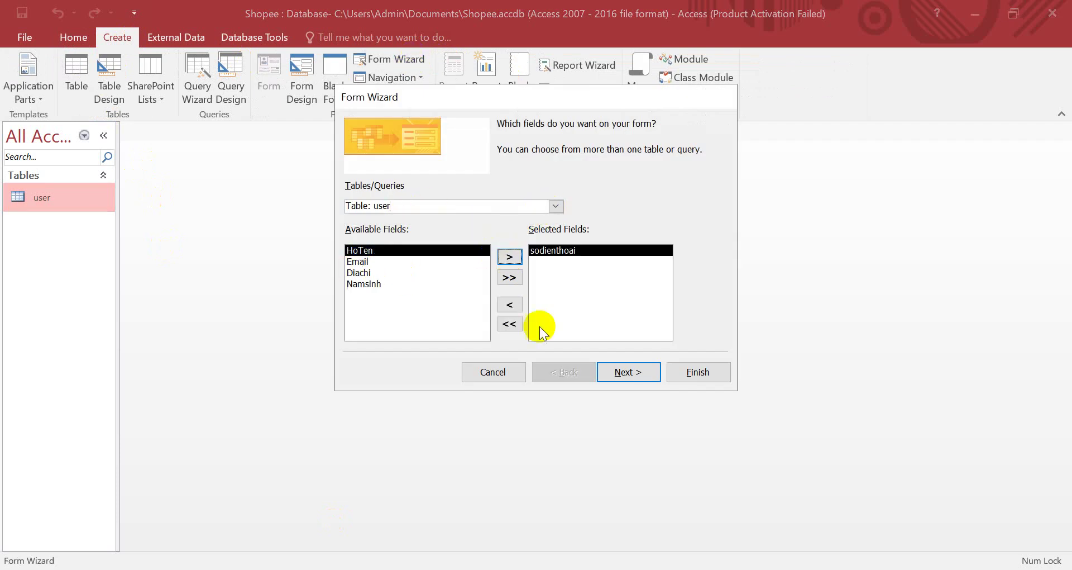
{"action": "left_click", "coordinate": [637, 373]}
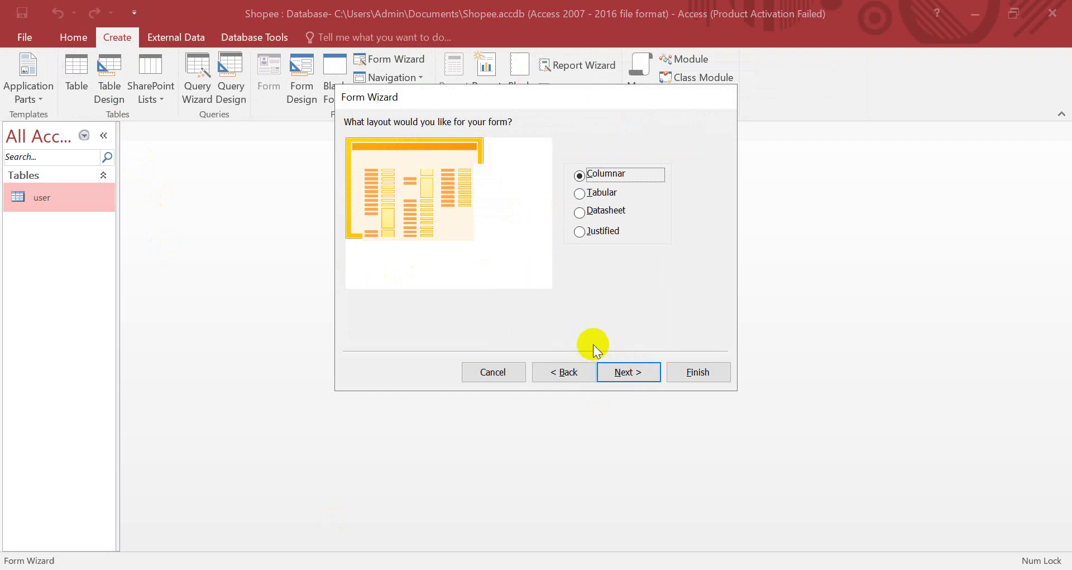
Keep the Columnar layout and finish the form with the title user, opening it for viewing
{"action": "left_click", "coordinate": [618, 373]}
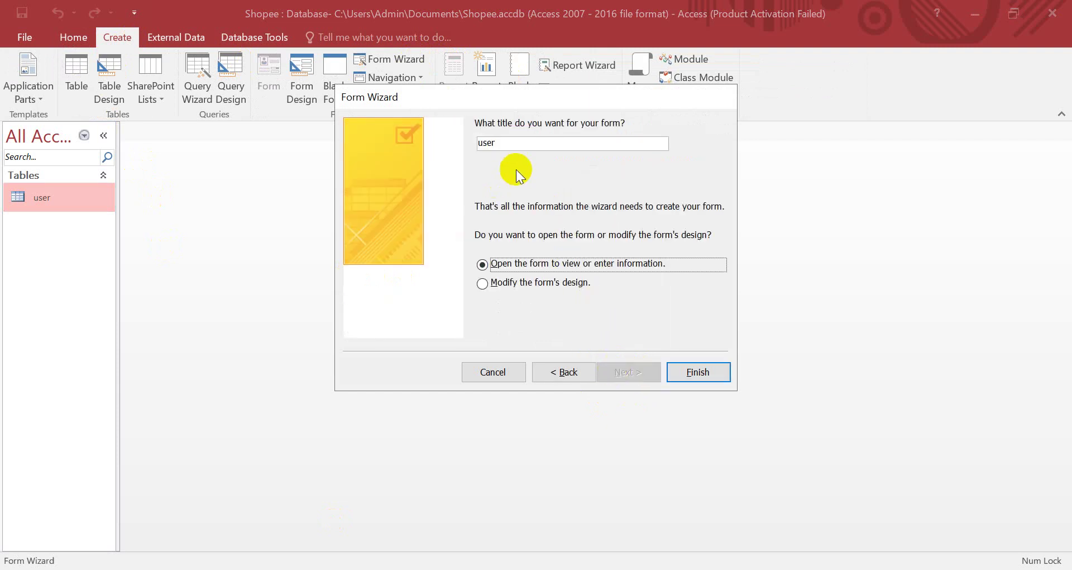
{"action": "double_click", "coordinate": [509, 143]}
{"action": "left_click", "coordinate": [697, 372]}
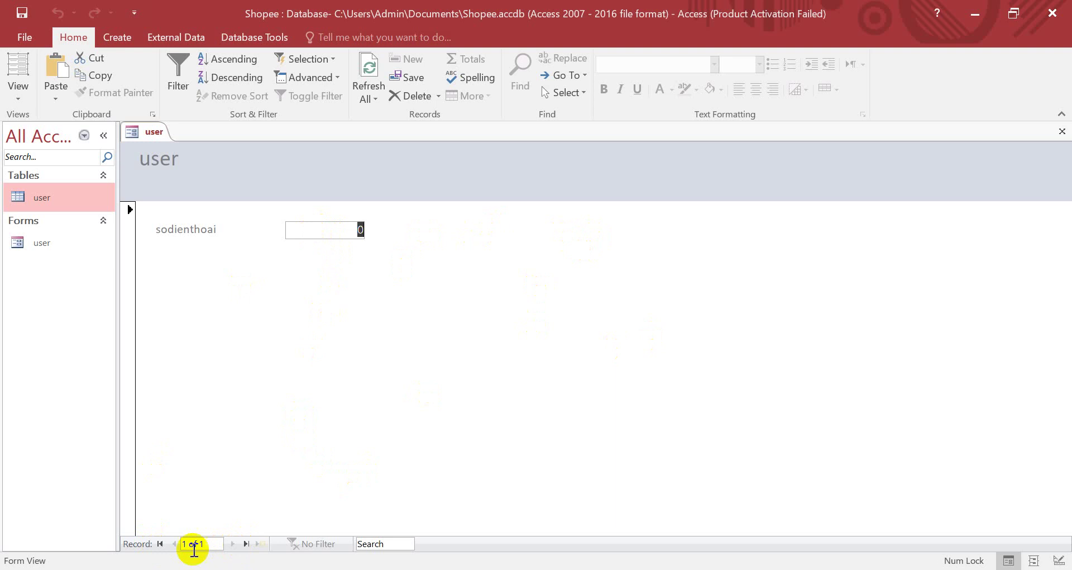
Examine the user form's record navigation and compare the form with the Shopee registration slide in PowerPoint
{"action": "left_click", "coordinate": [160, 544]}
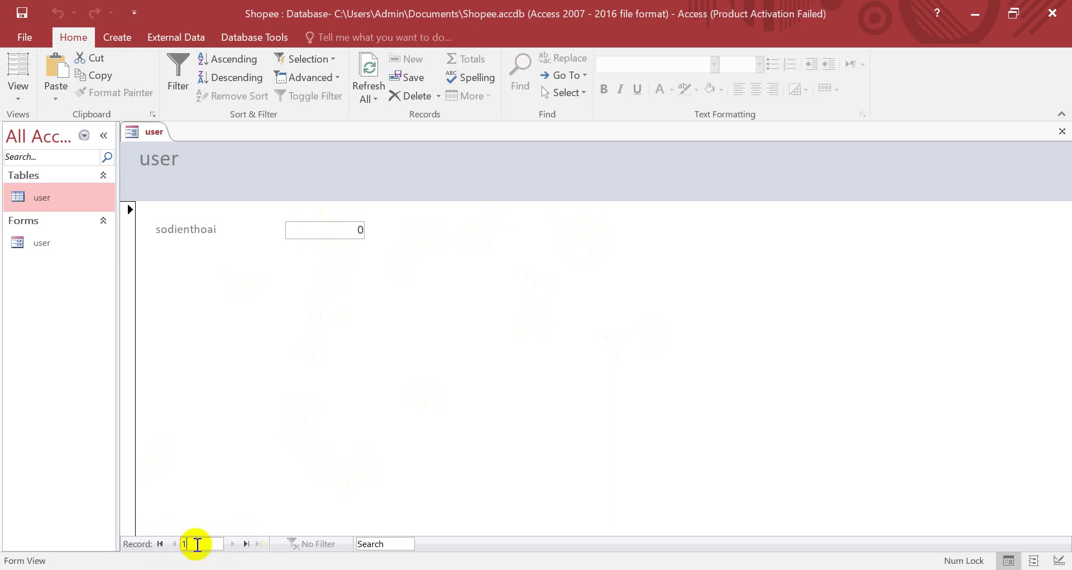
{"action": "key", "text": "Return"}
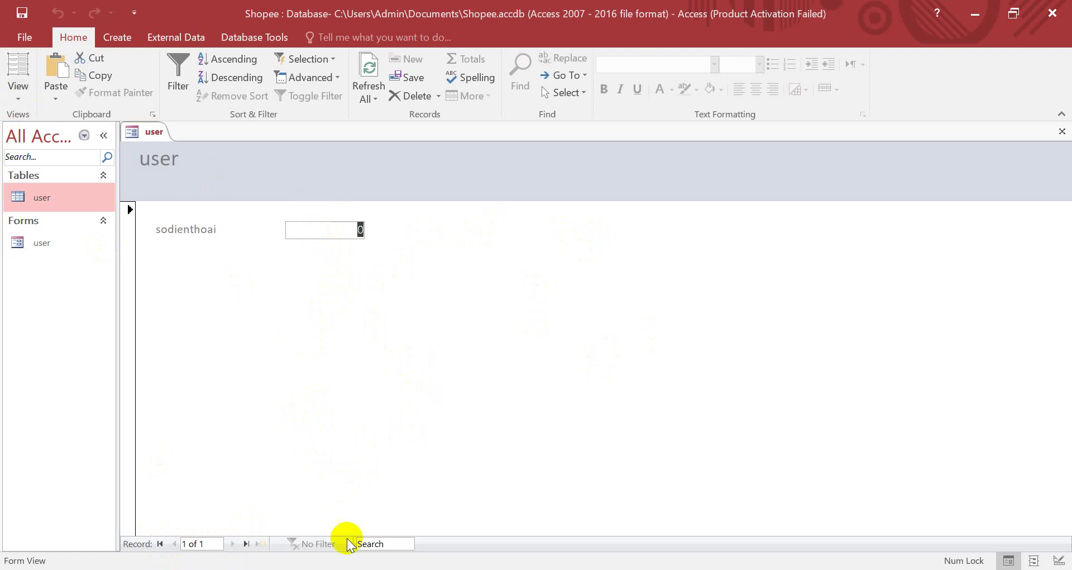
{"action": "left_click", "coordinate": [358, 567]}
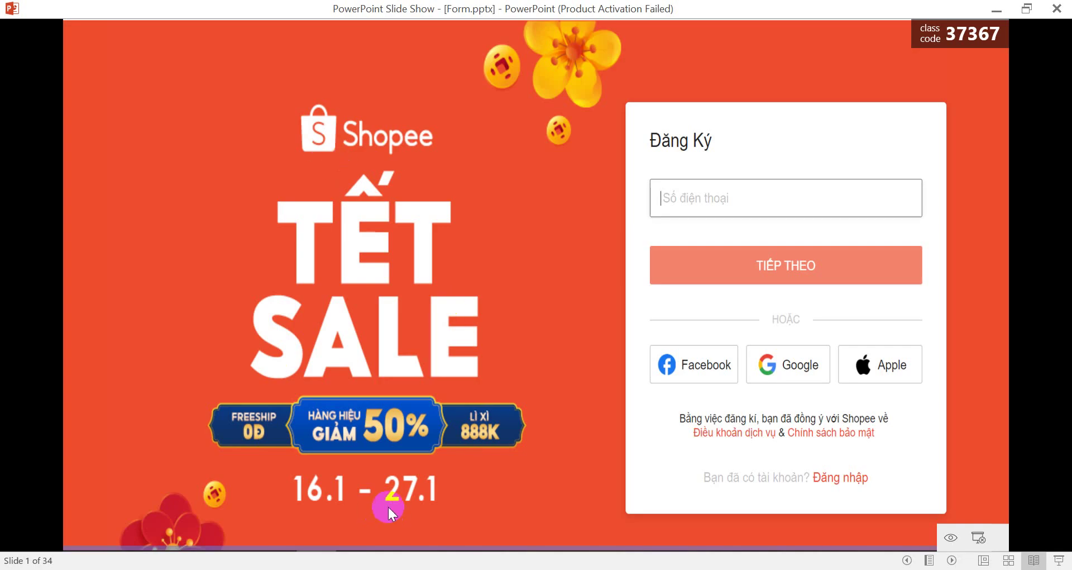
{"action": "key", "text": "alt+Tab"}
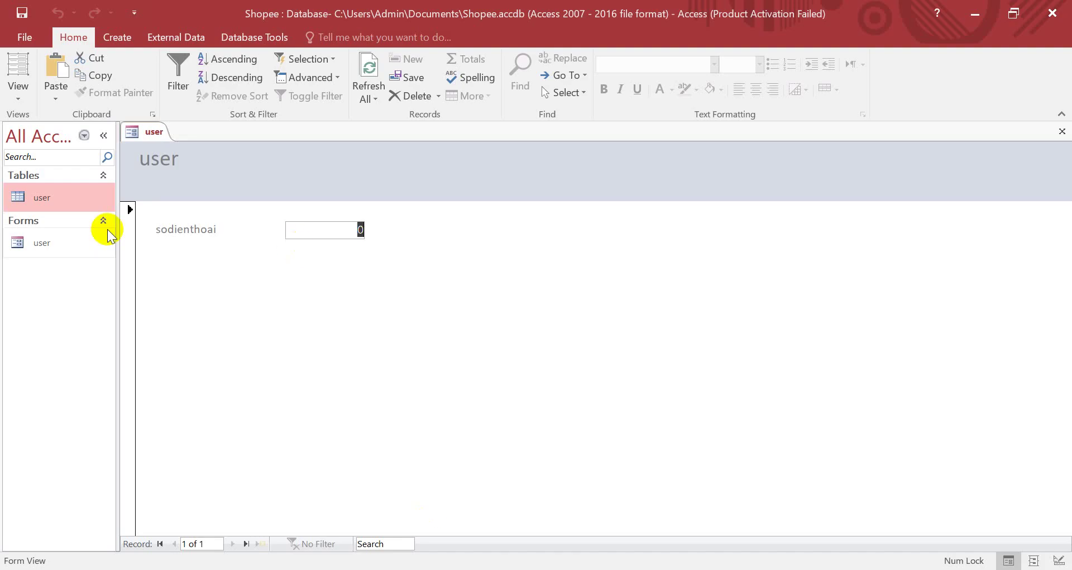
Switch the user form to Design View and enlarge its Detail section to about 5 inches wide and 3.2 inches high
{"action": "left_click", "coordinate": [23, 99]}
{"action": "left_click", "coordinate": [72, 193]}
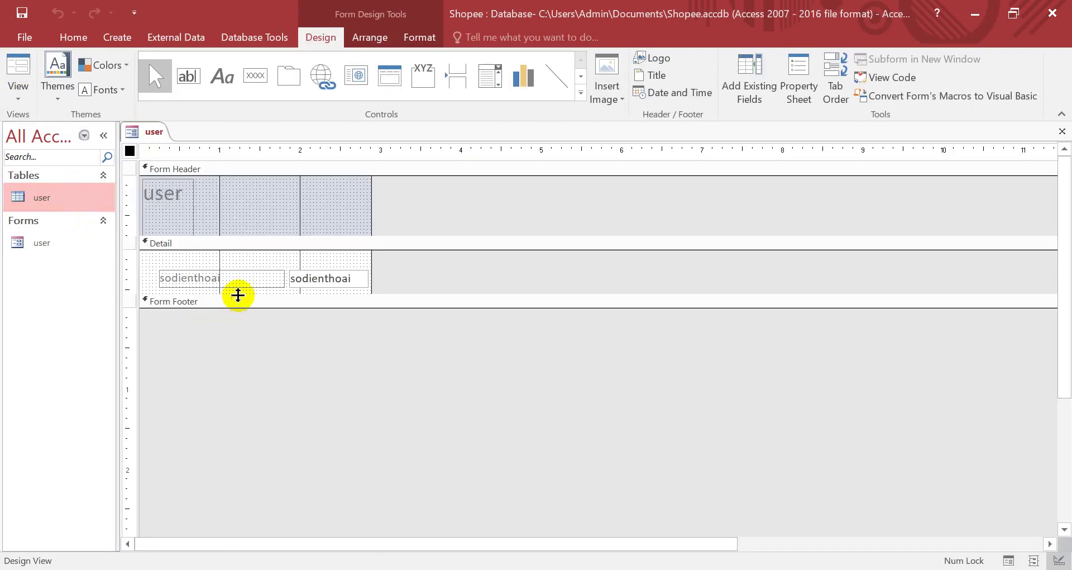
{"action": "left_click_drag", "start_coordinate": [238, 295], "coordinate": [203, 477]}
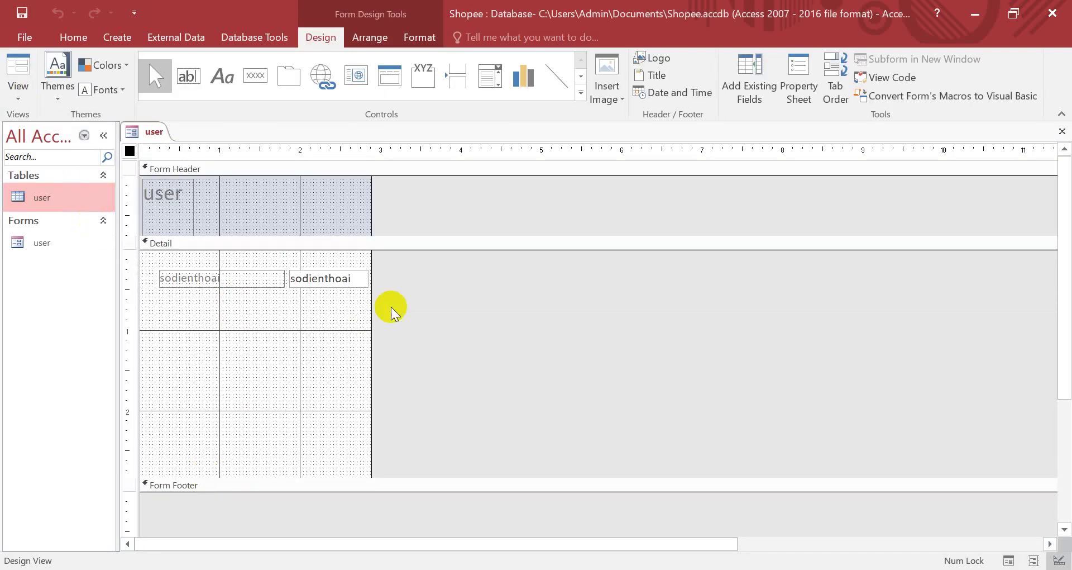
{"action": "left_click_drag", "start_coordinate": [371, 301], "coordinate": [488, 301]}
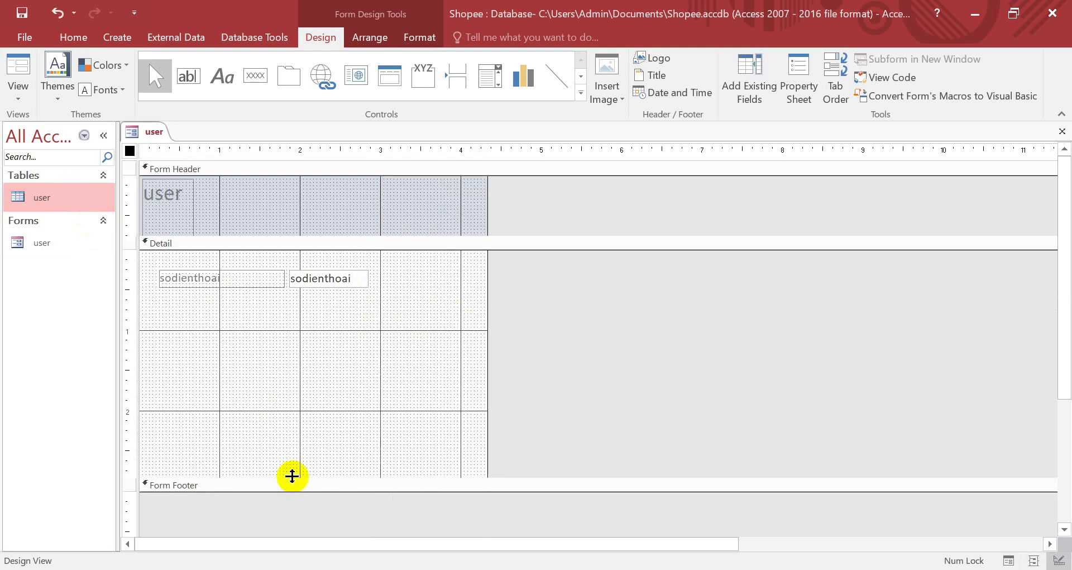
{"action": "left_click_drag", "start_coordinate": [290, 474], "coordinate": [287, 509]}
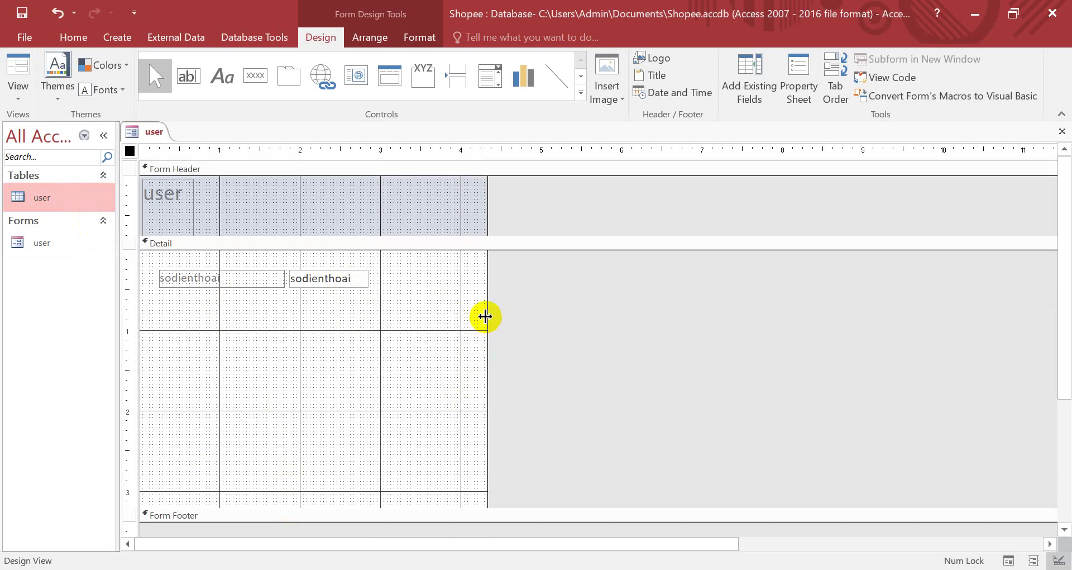
{"action": "left_click_drag", "start_coordinate": [485, 316], "coordinate": [543, 316]}
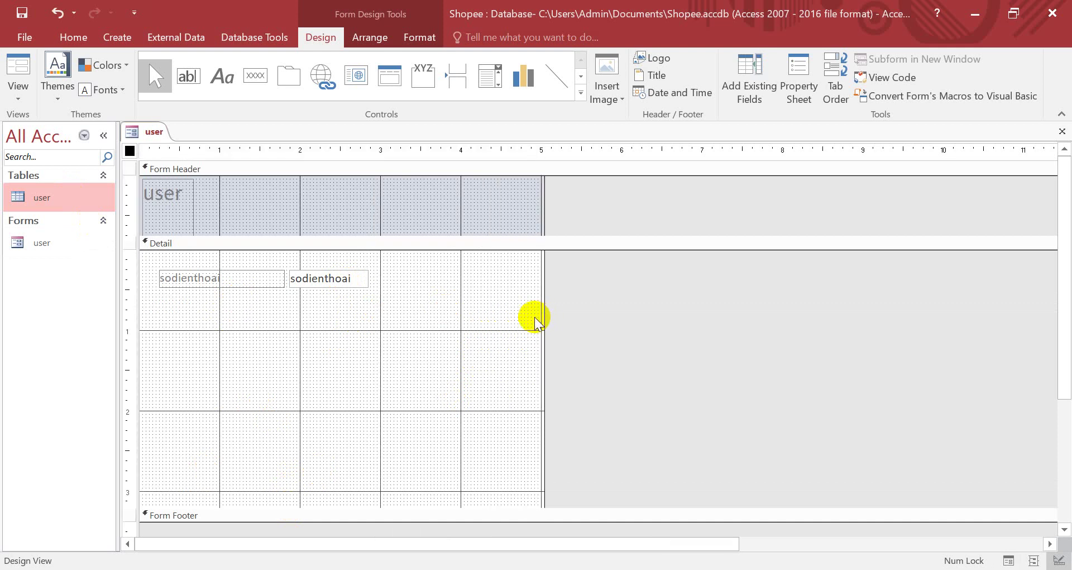
Consult the Shopee registration slide, and try out a rectangle about 2 by 1.8 inches in the form's Detail section, moving and deleting it
{"action": "left_click", "coordinate": [271, 567]}
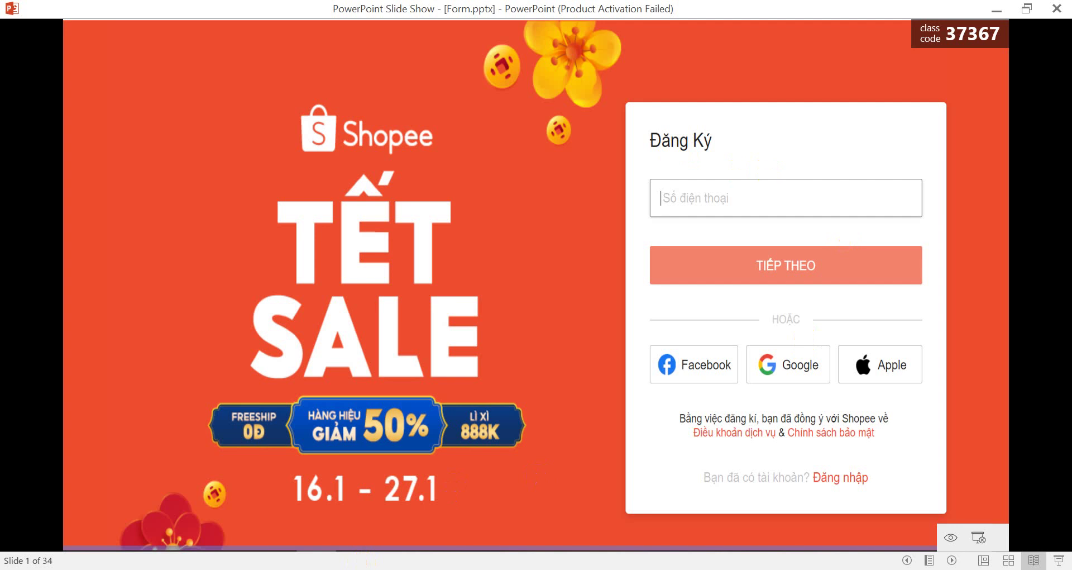
{"action": "key", "text": "alt+Tab"}
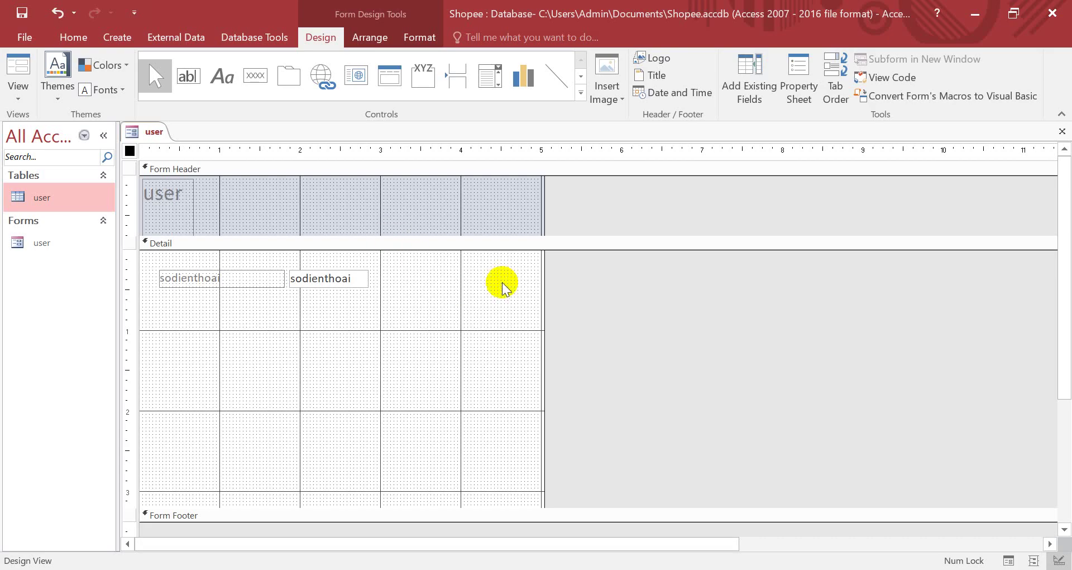
{"action": "left_click", "coordinate": [575, 94]}
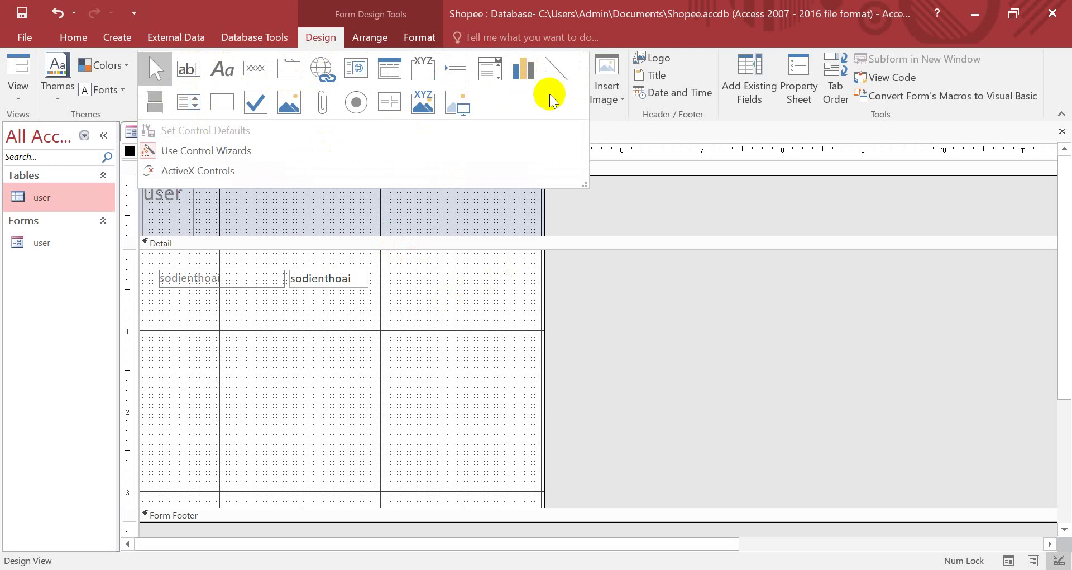
{"action": "left_click", "coordinate": [217, 104]}
{"action": "mouse_move", "coordinate": [317, 320]}
{"action": "left_mouse_down"}
{"action": "mouse_move", "coordinate": [383, 403]}
{"action": "mouse_move", "coordinate": [478, 462]}
{"action": "left_mouse_up"}
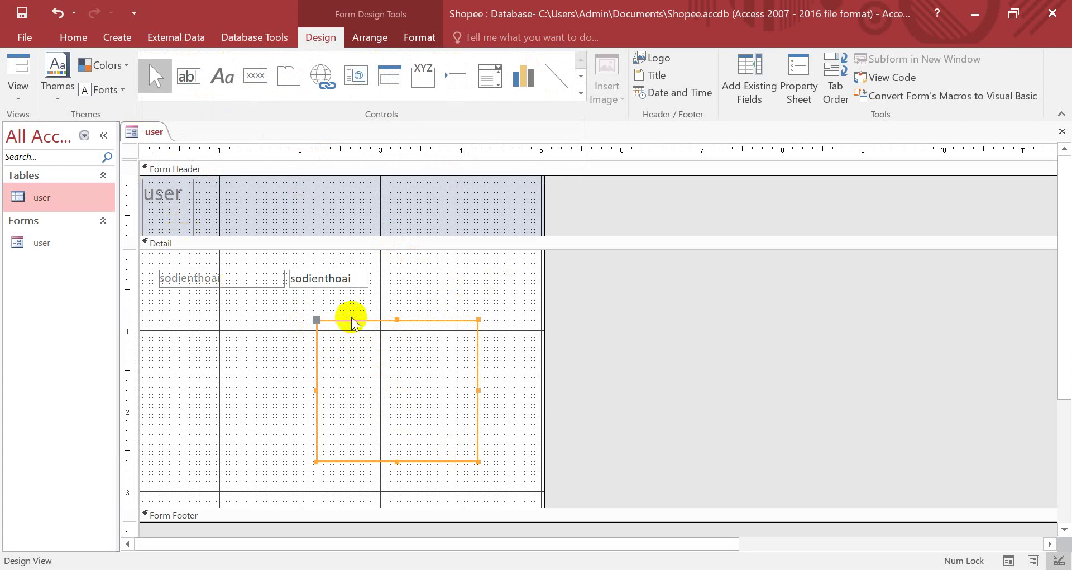
{"action": "left_click_drag", "start_coordinate": [350, 317], "coordinate": [306, 328]}
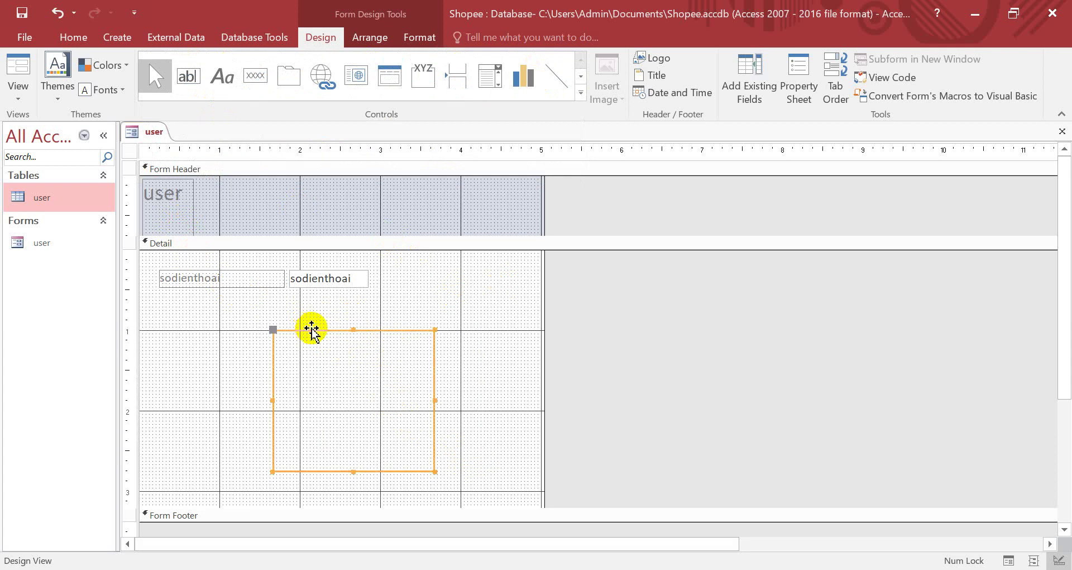
{"action": "key", "text": "Delete"}
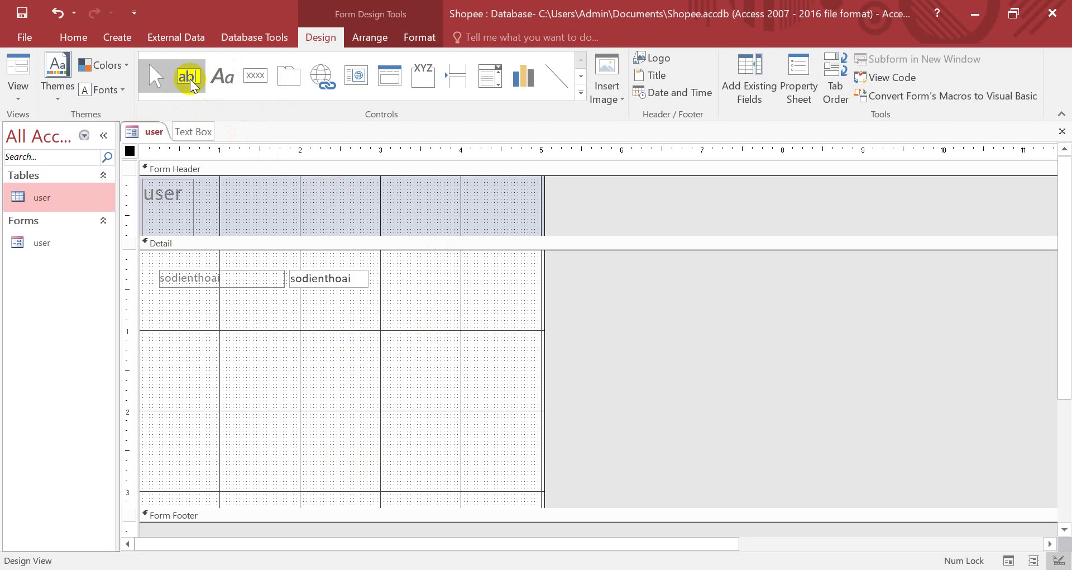
{"action": "left_click", "coordinate": [581, 92]}
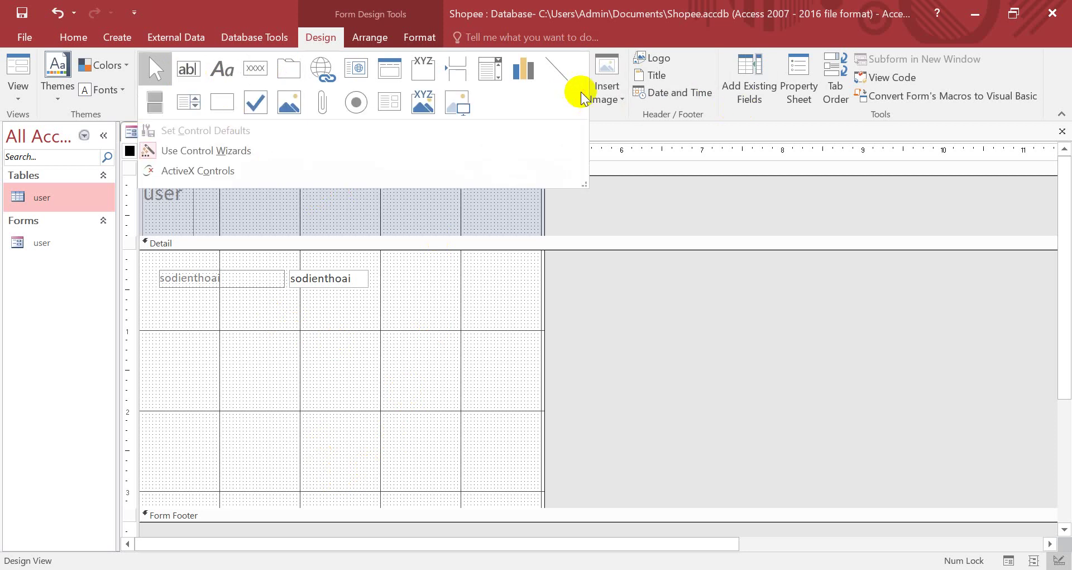
{"action": "left_click", "coordinate": [609, 119]}
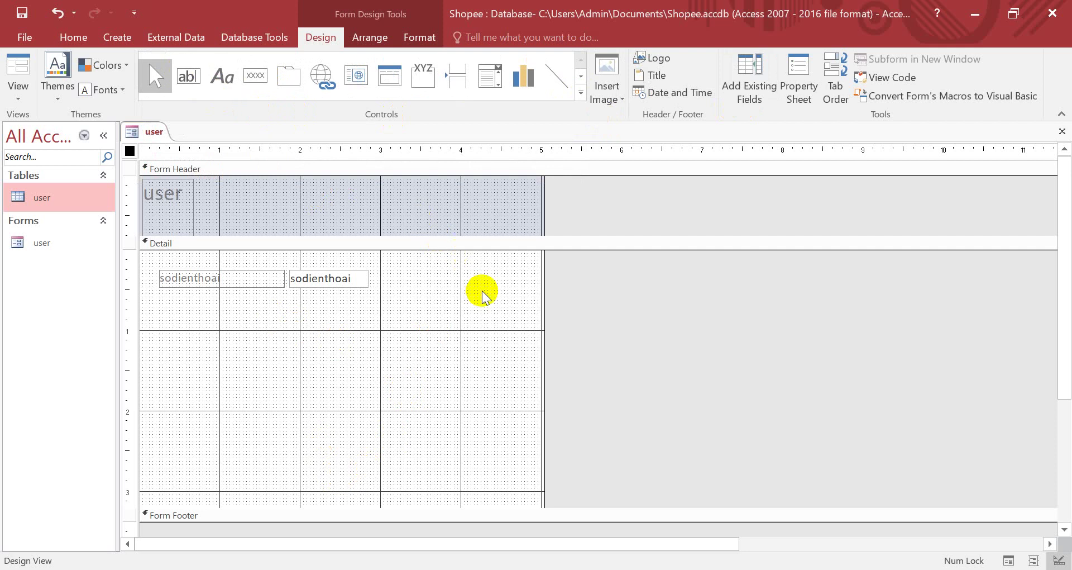
Widen the user form to about 6 inches and extend the Detail section downward
{"action": "left_click_drag", "start_coordinate": [545, 319], "coordinate": [622, 336]}
{"action": "left_click_drag", "start_coordinate": [417, 505], "coordinate": [411, 529]}
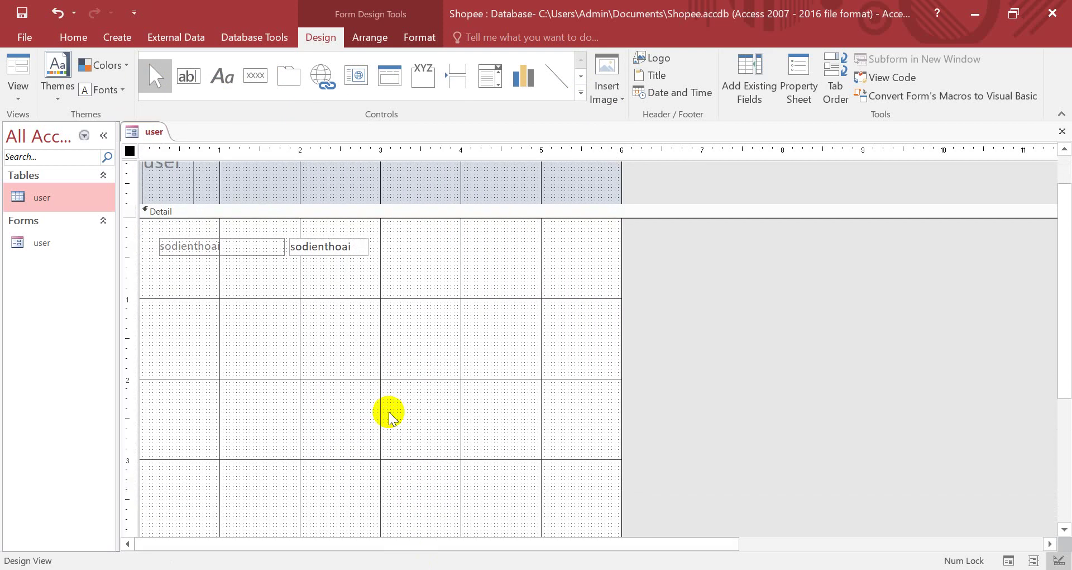
Start adding a text box to the Detail section of the user form
{"action": "left_click", "coordinate": [188, 78]}
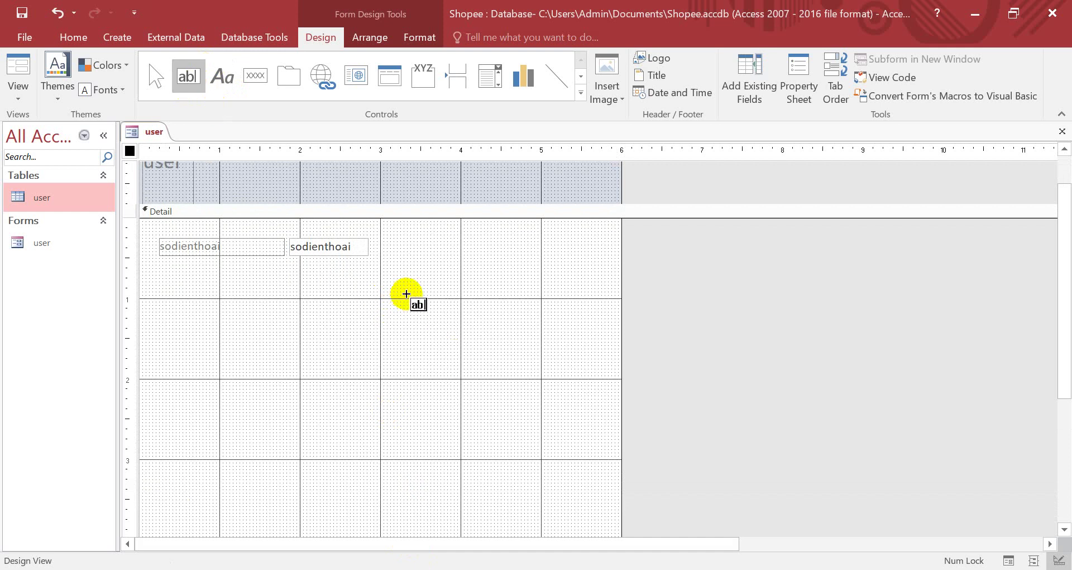